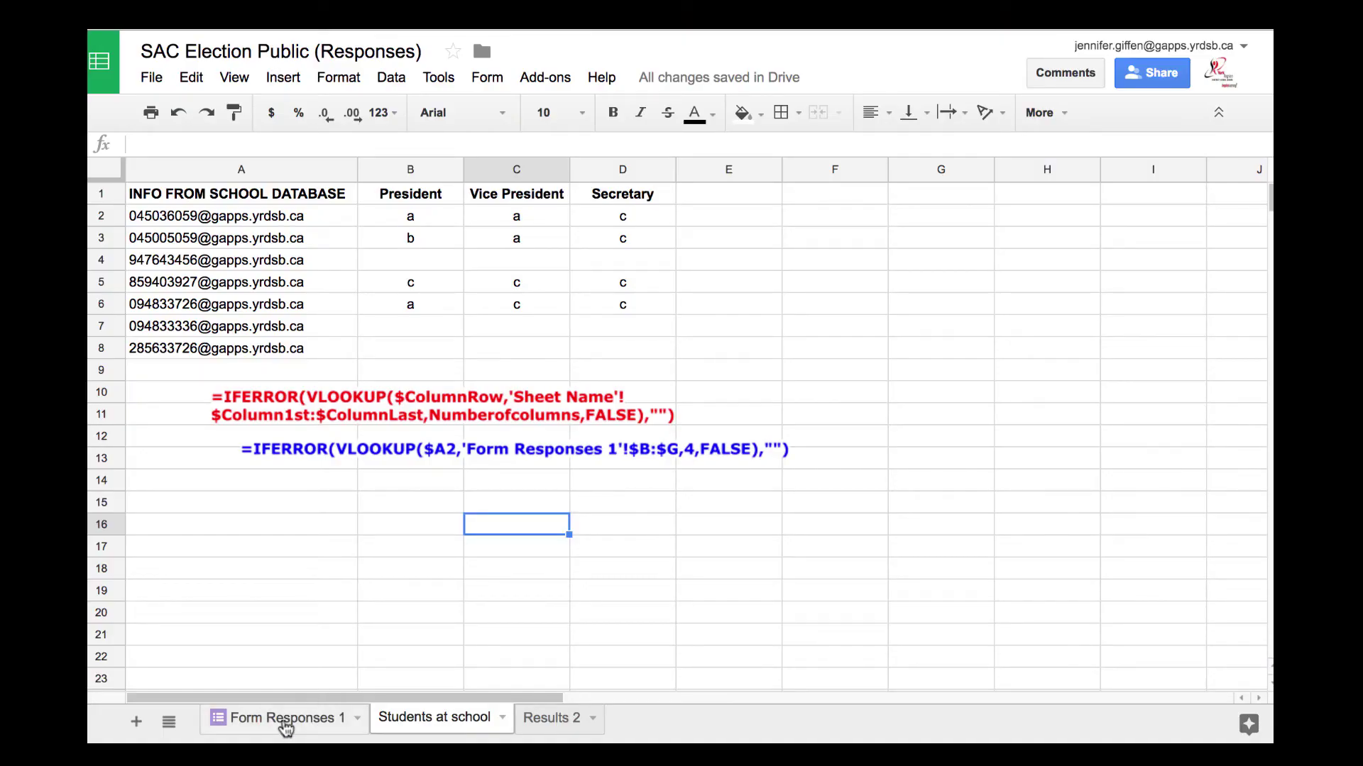
# Step: Switch to the Form Responses 1 sheet holding the submitted election responses
pyautogui.click(284, 719)
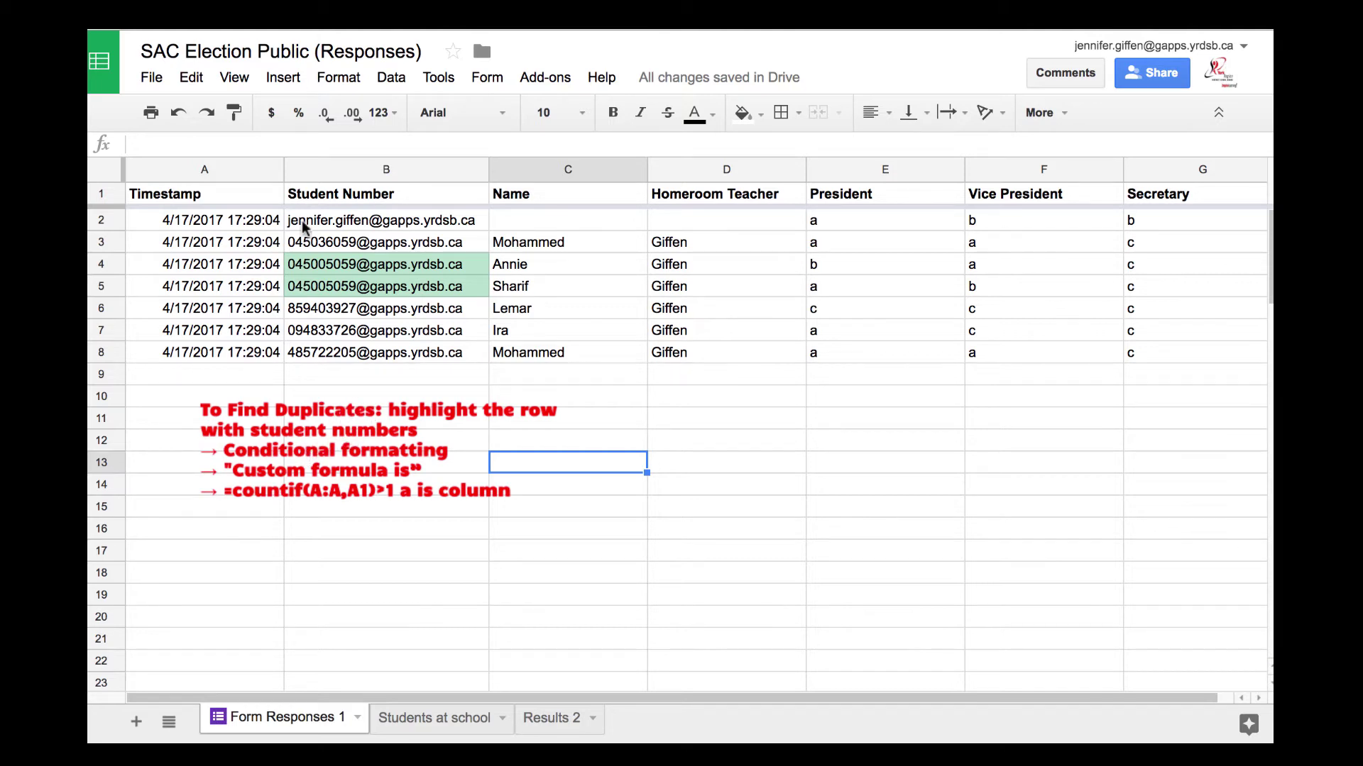
# Step: Change the =countif(B:B,B1)>1 duplicate rule on column B to a yellow highlight
pyautogui.click(357, 77)
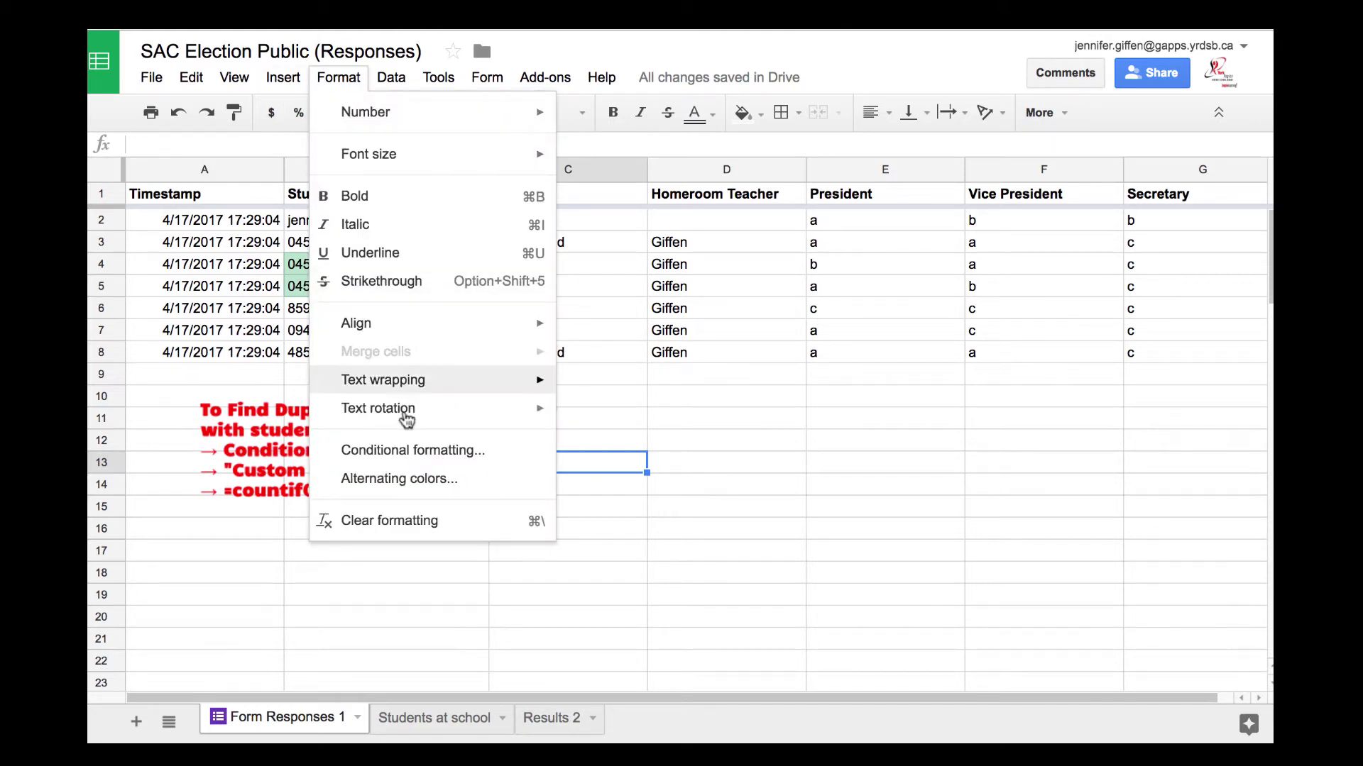
pyautogui.click(405, 450)
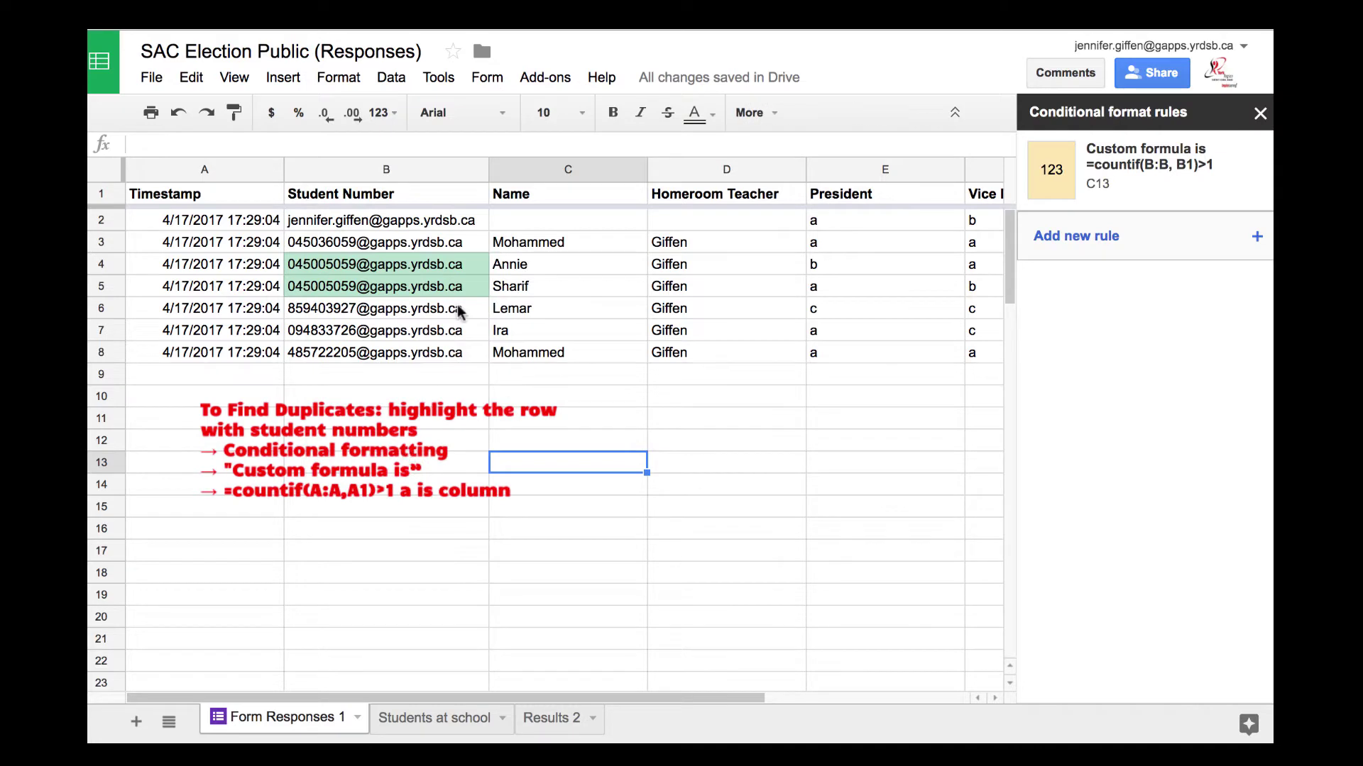
pyautogui.click(386, 169)
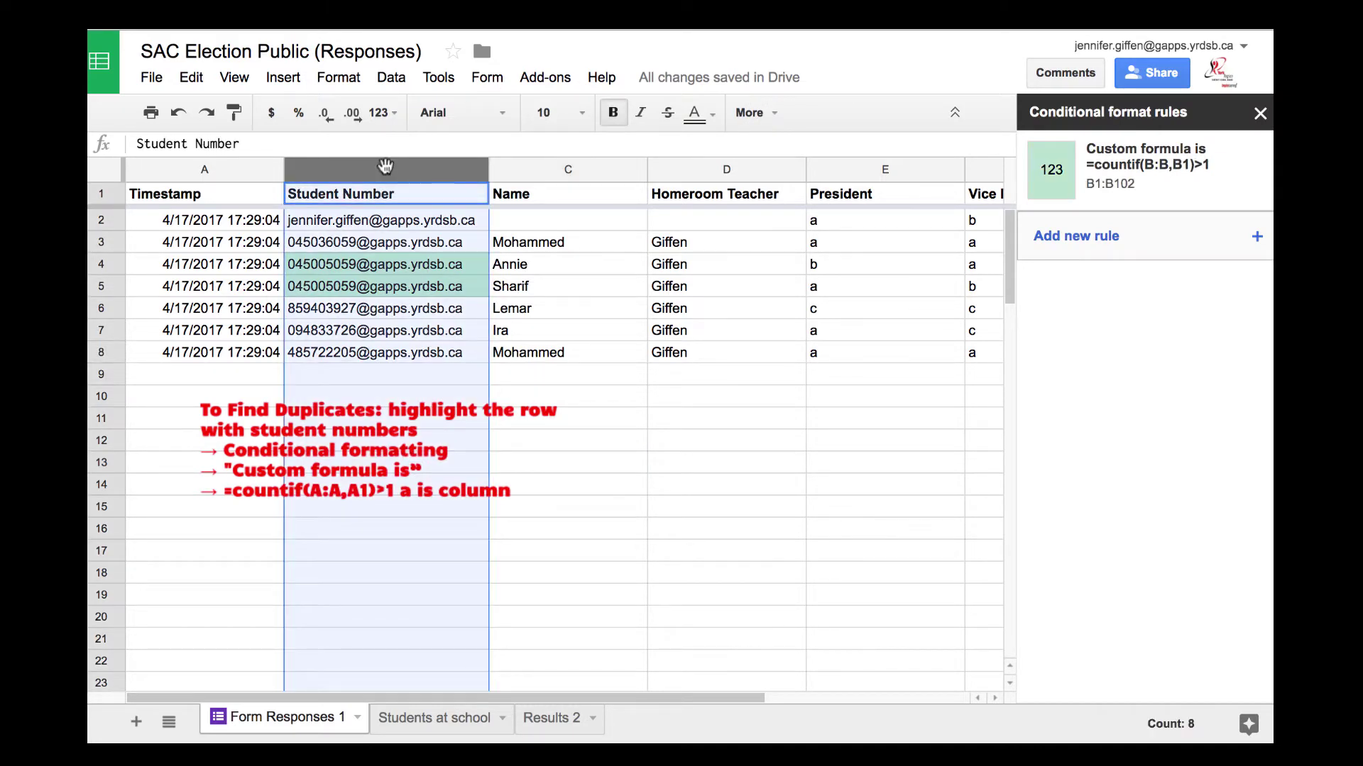
pyautogui.click(1165, 172)
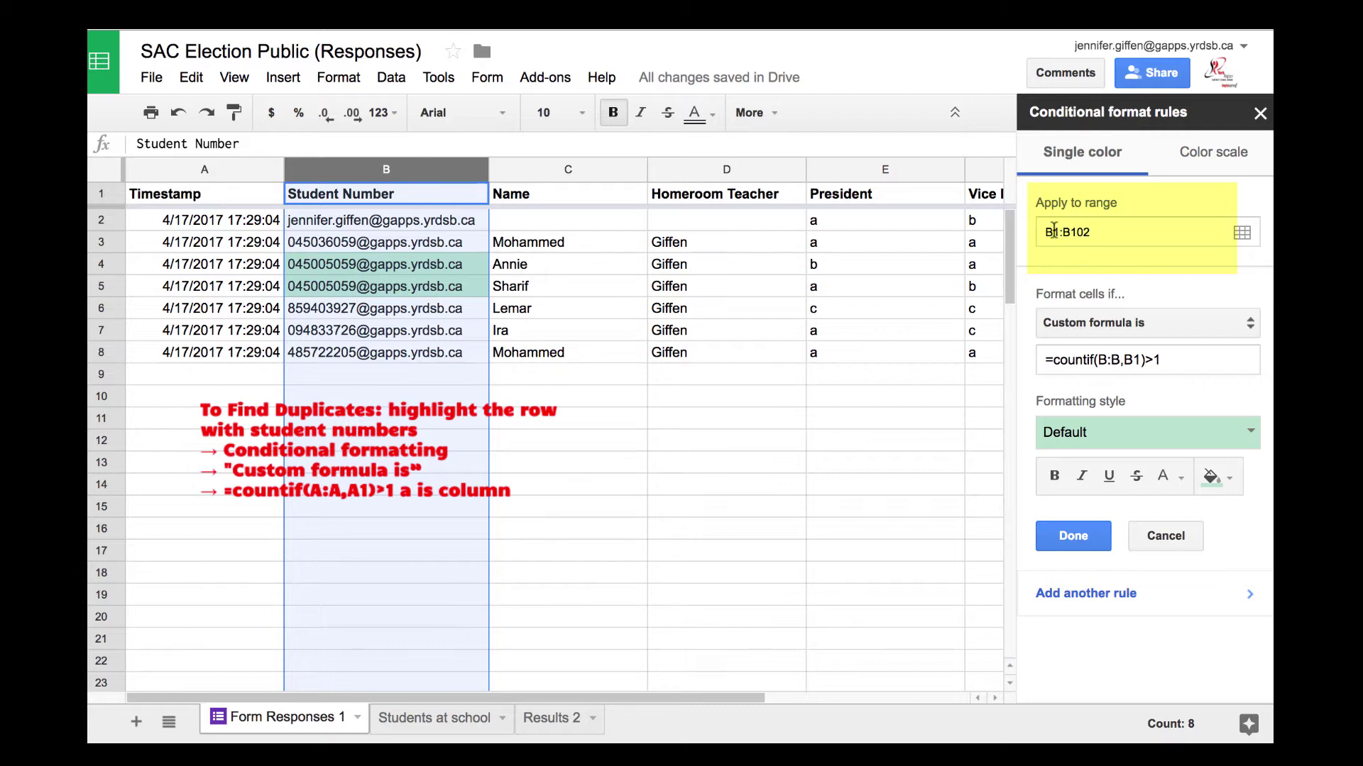
pyautogui.click(1110, 320)
pyautogui.click(1110, 321)
pyautogui.click(1109, 604)
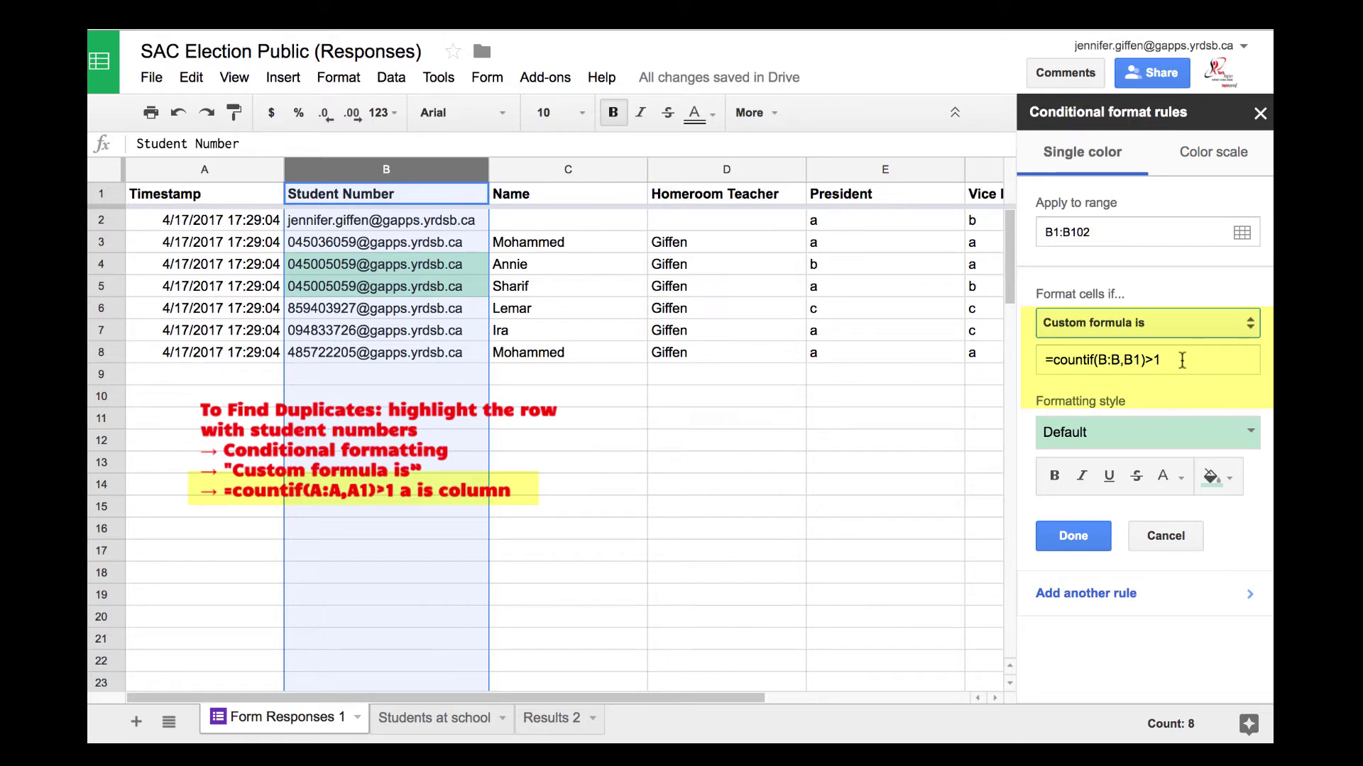
pyautogui.click(1142, 455)
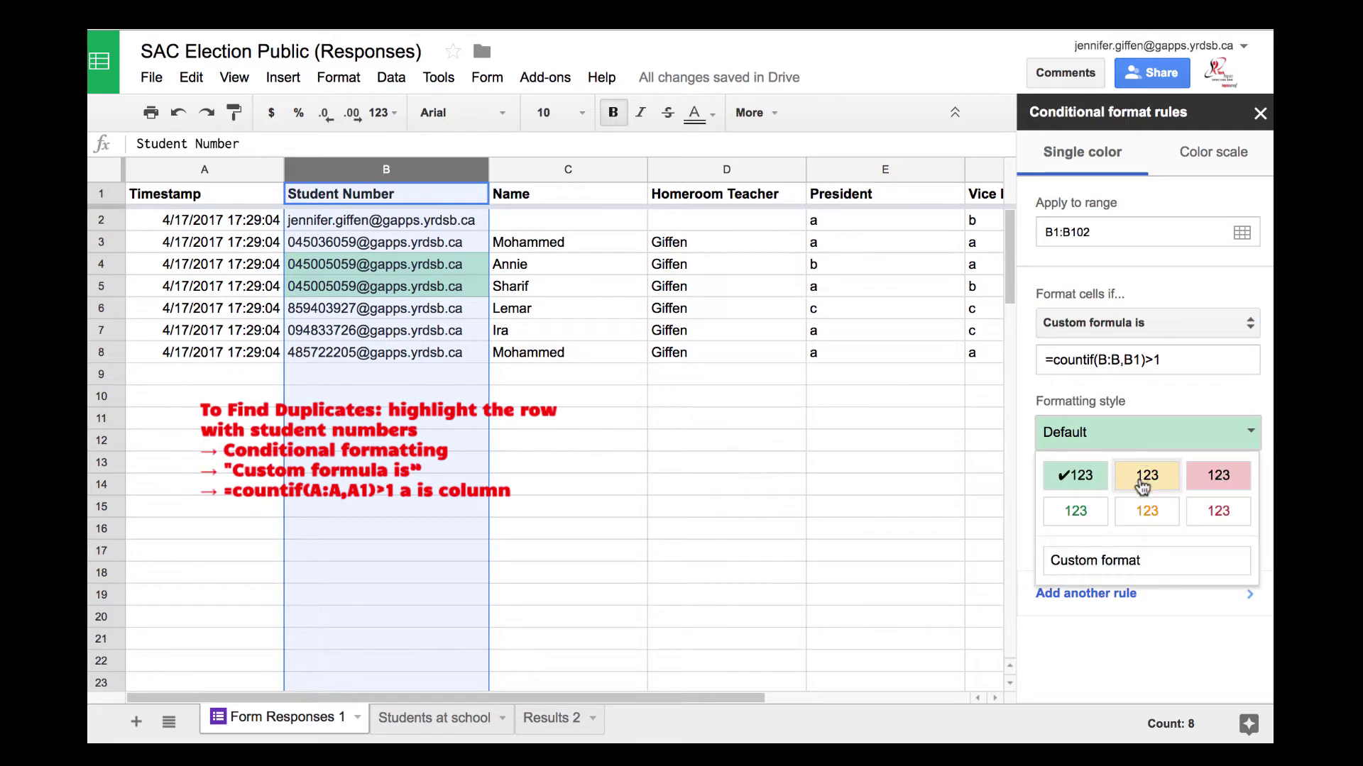
pyautogui.click(1144, 474)
# Step: Save the yellow duplicate rule, deselect the column, and go to the Students at school sheet
pyautogui.click(1073, 536)
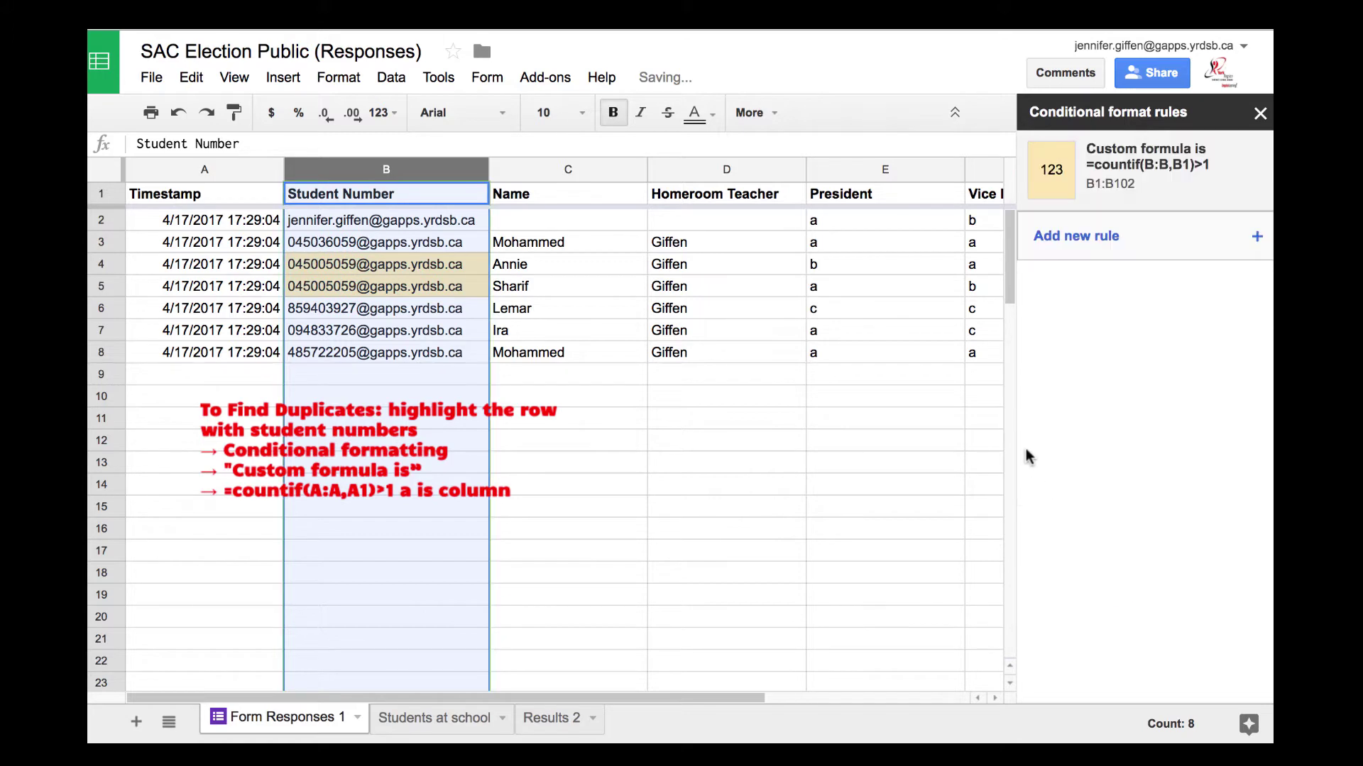
pyautogui.click(452, 335)
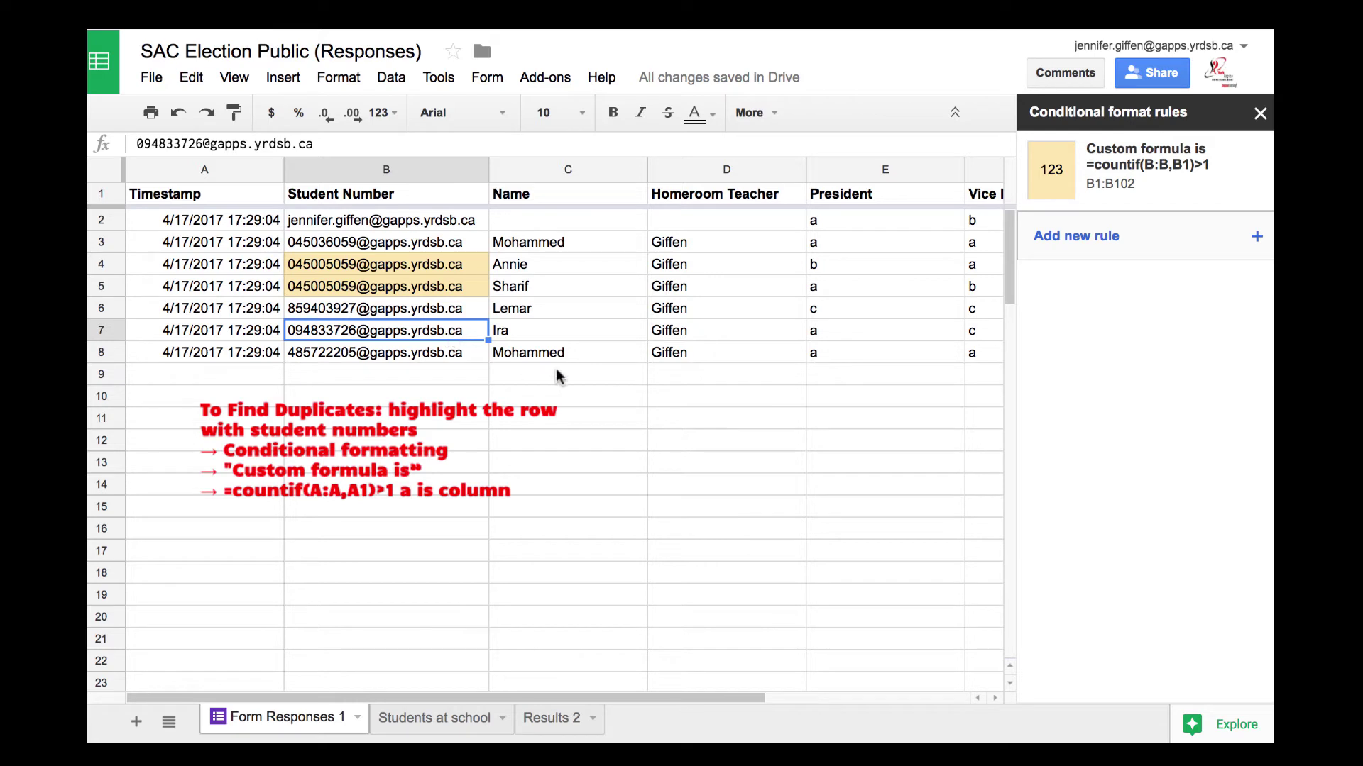
pyautogui.click(426, 718)
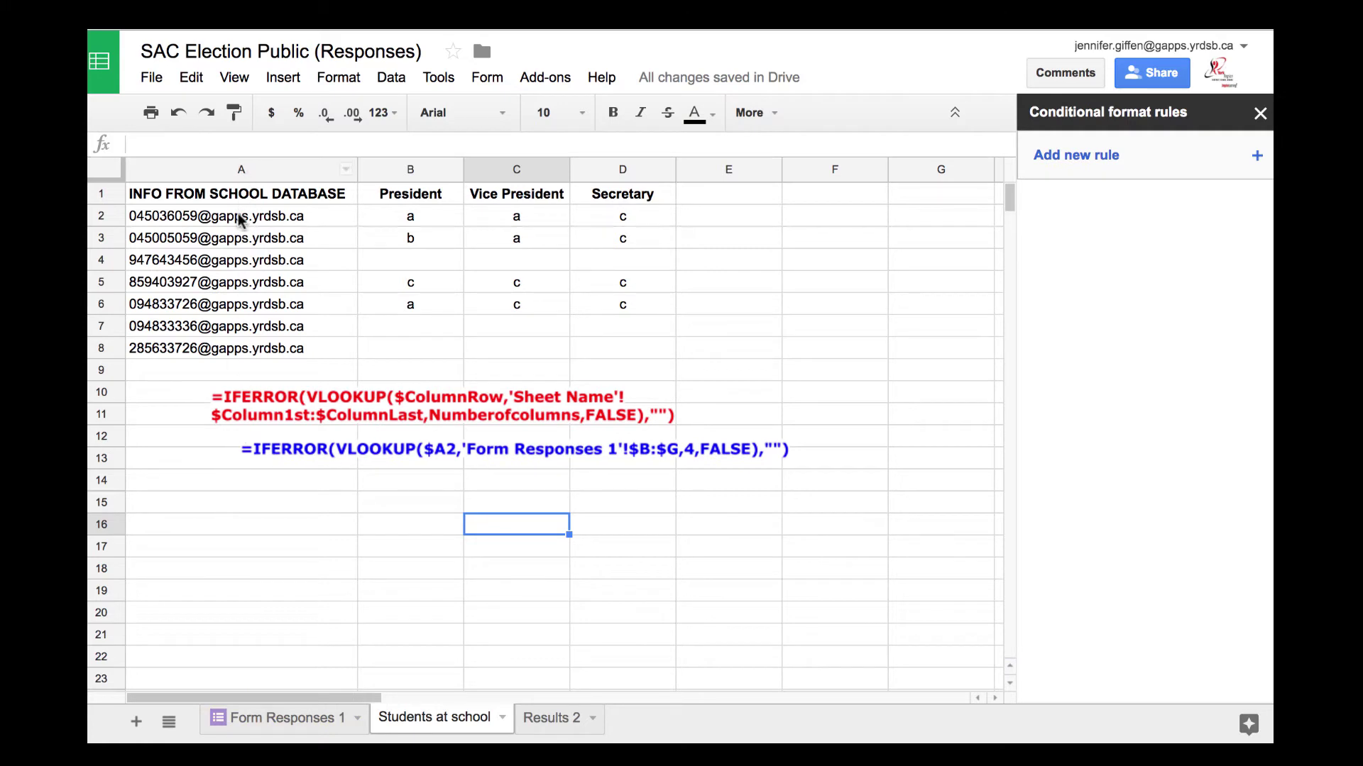
pyautogui.click(398, 213)
pyautogui.press('Right')
pyautogui.press('Right')
pyautogui.press('Down')
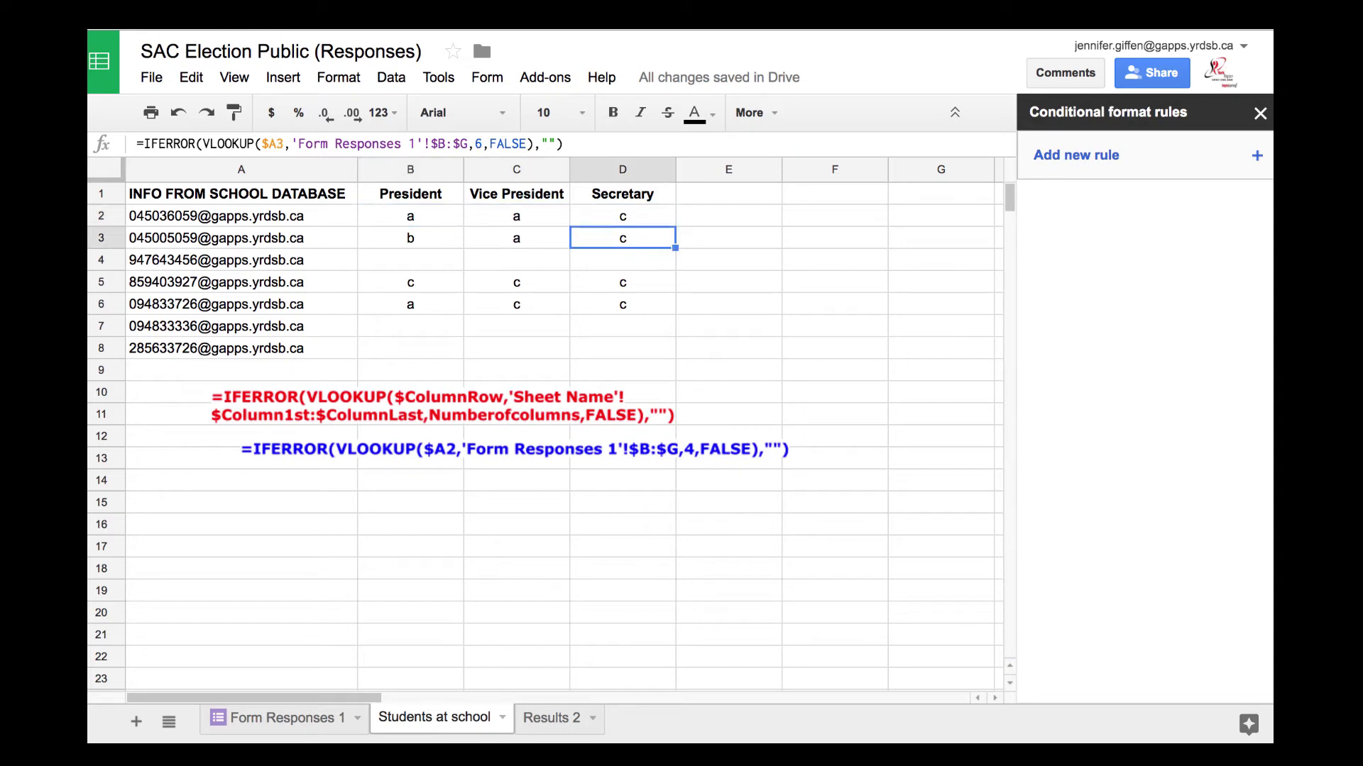
pyautogui.press('Left')
pyautogui.press('Left')
pyautogui.press('Down')
pyautogui.press('Down')
pyautogui.press('Right')
pyautogui.press('Right')
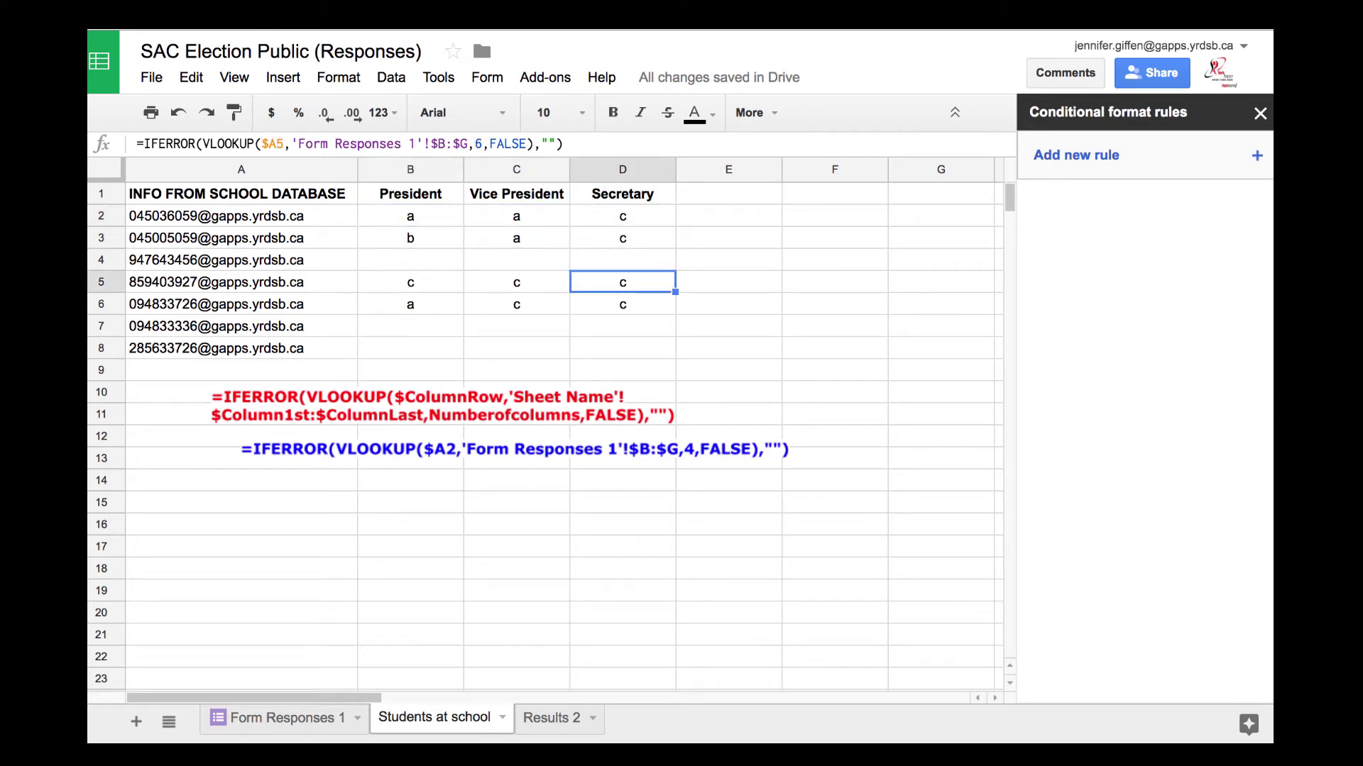
pyautogui.press('Down')
pyautogui.press('Left')
pyautogui.press('Left')
pyautogui.press('Up')
pyautogui.press('Up')
pyautogui.press('Up')
pyautogui.press('Up')
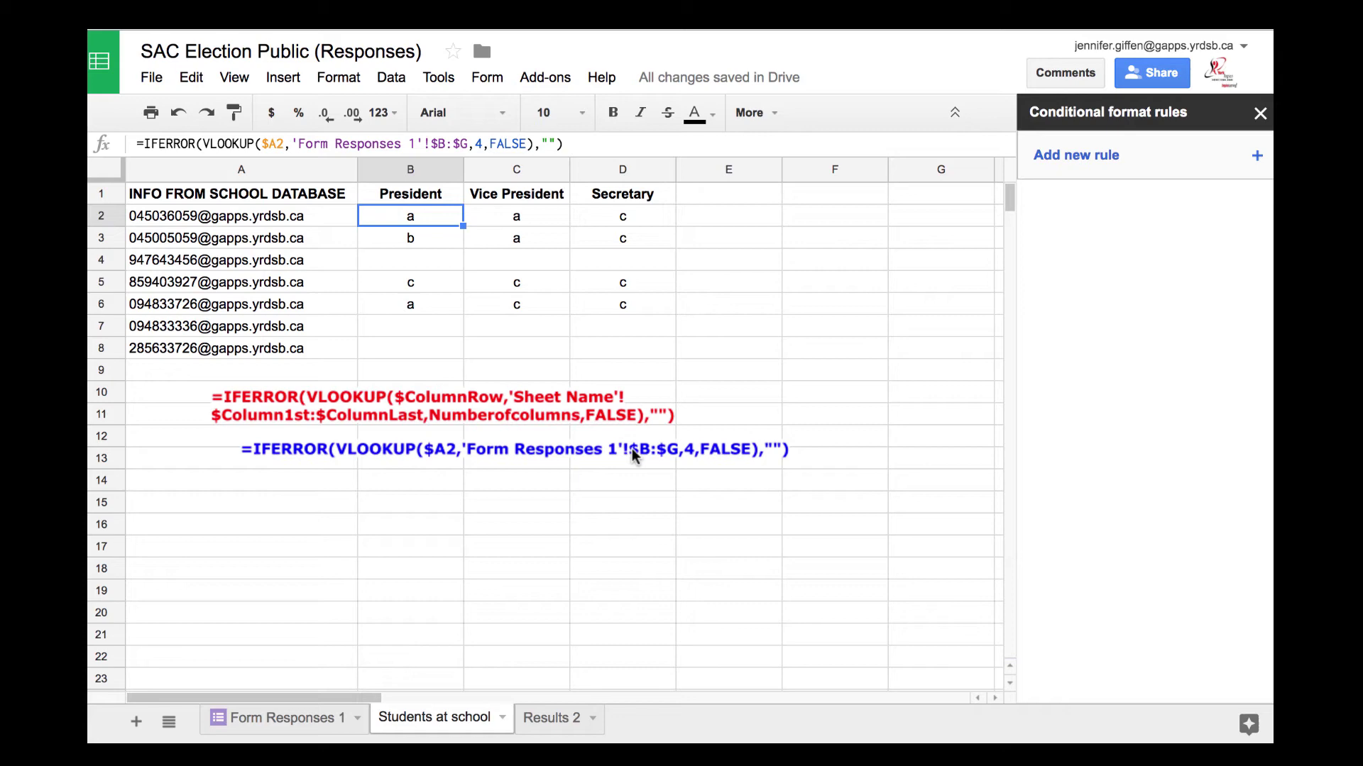
# Step: Close the conditional formatting sidebar on Form Responses 1, then return to Students at school
pyautogui.click(306, 717)
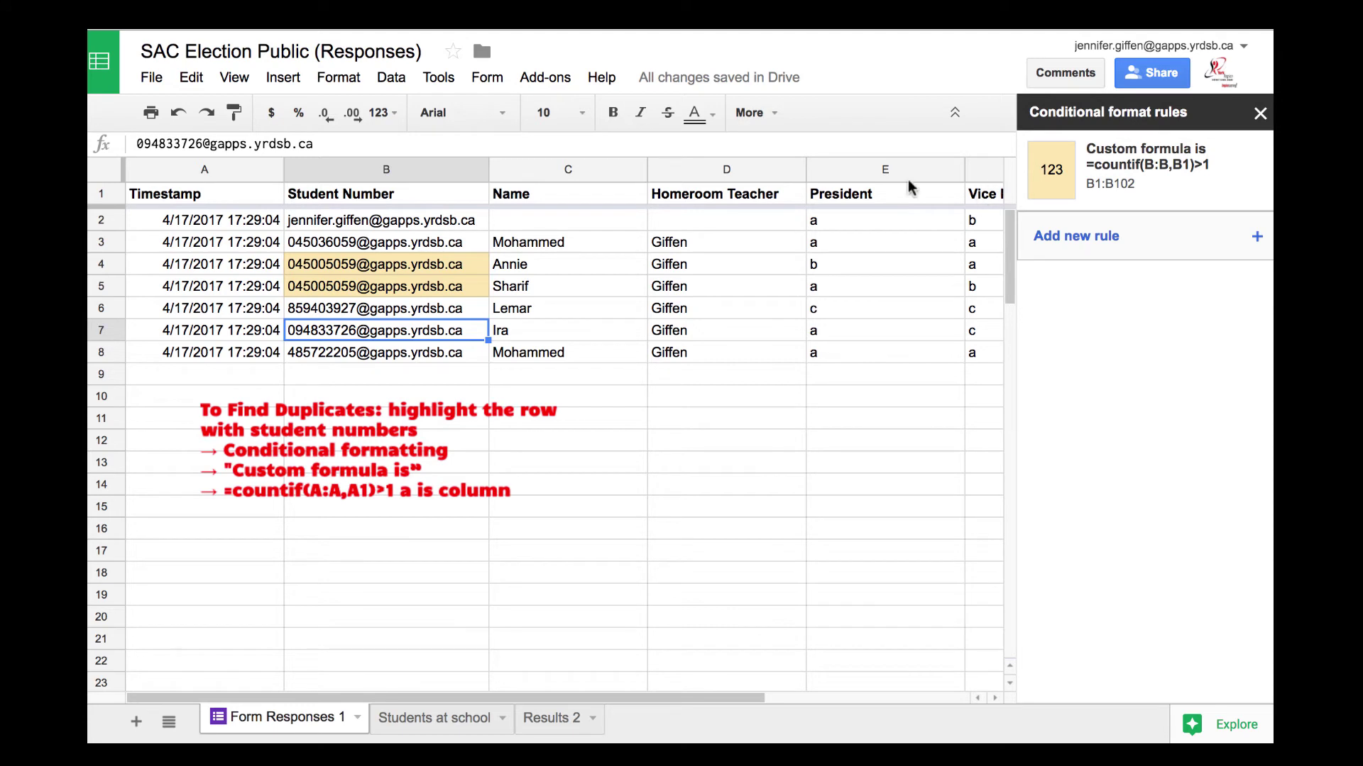
pyautogui.moveTo(386, 169); pyautogui.dragTo(994, 196)
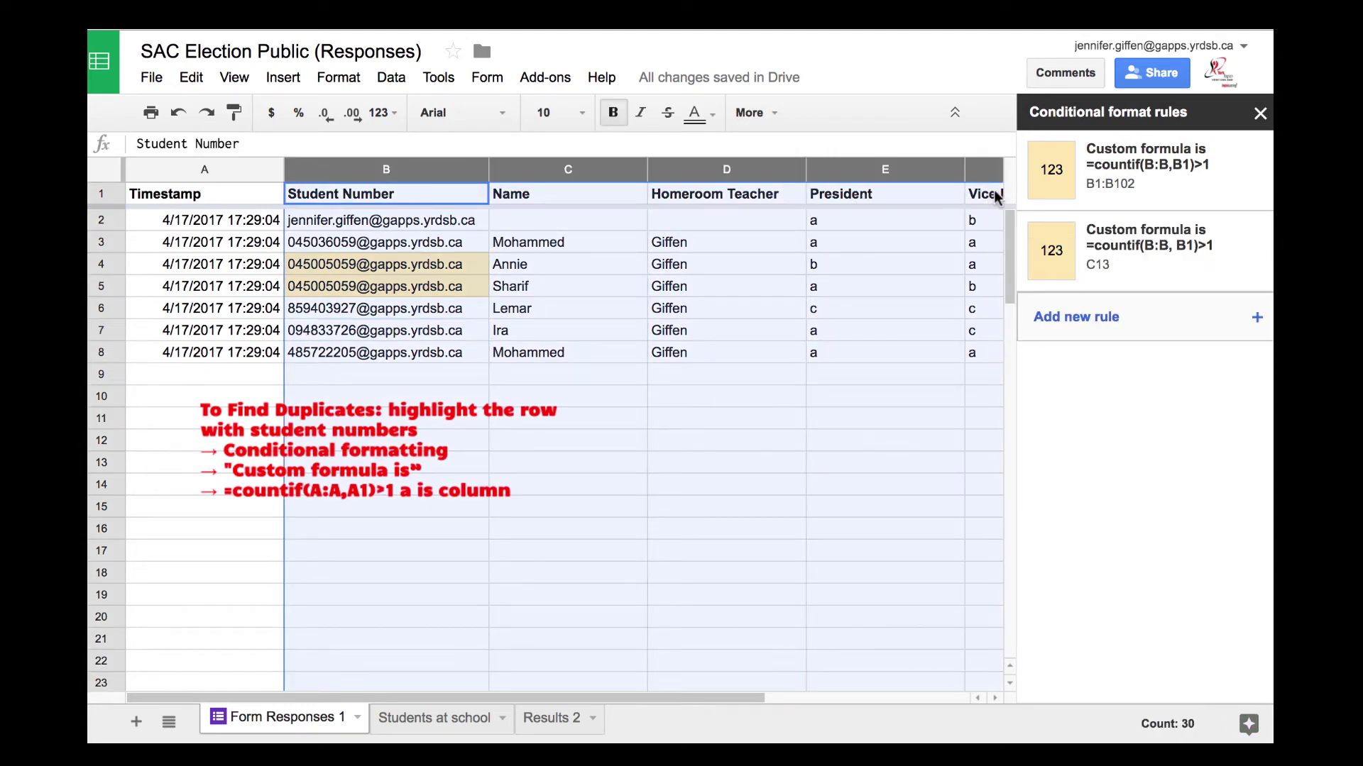
pyautogui.click(1260, 114)
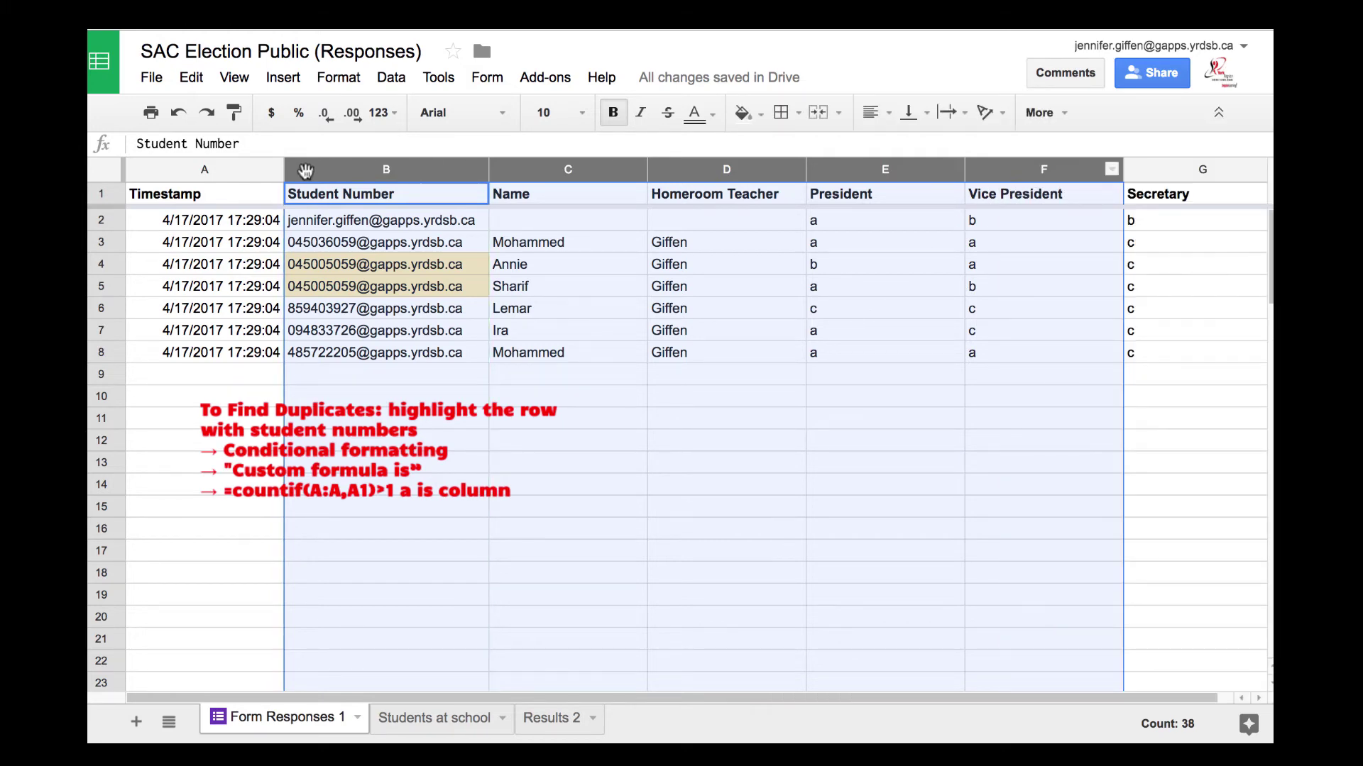
pyautogui.click(1171, 173)
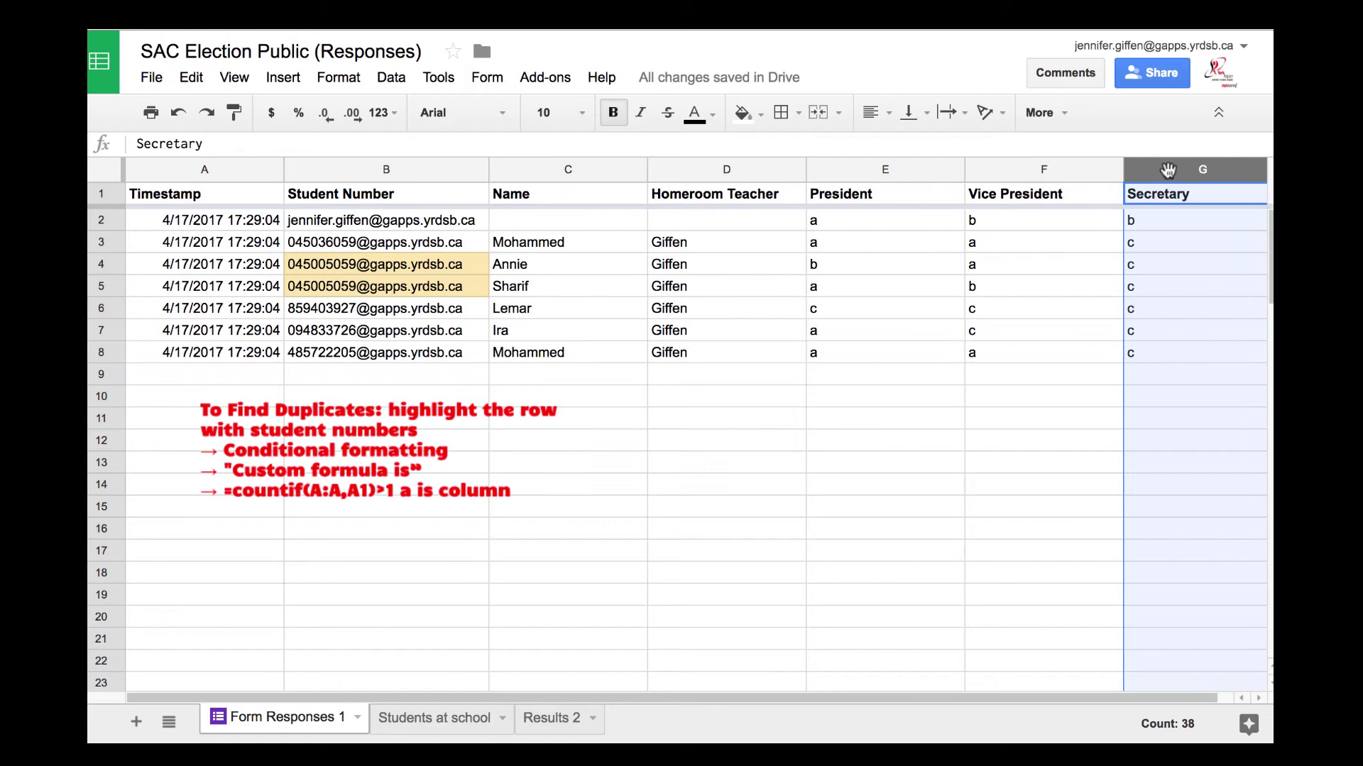
pyautogui.click(416, 722)
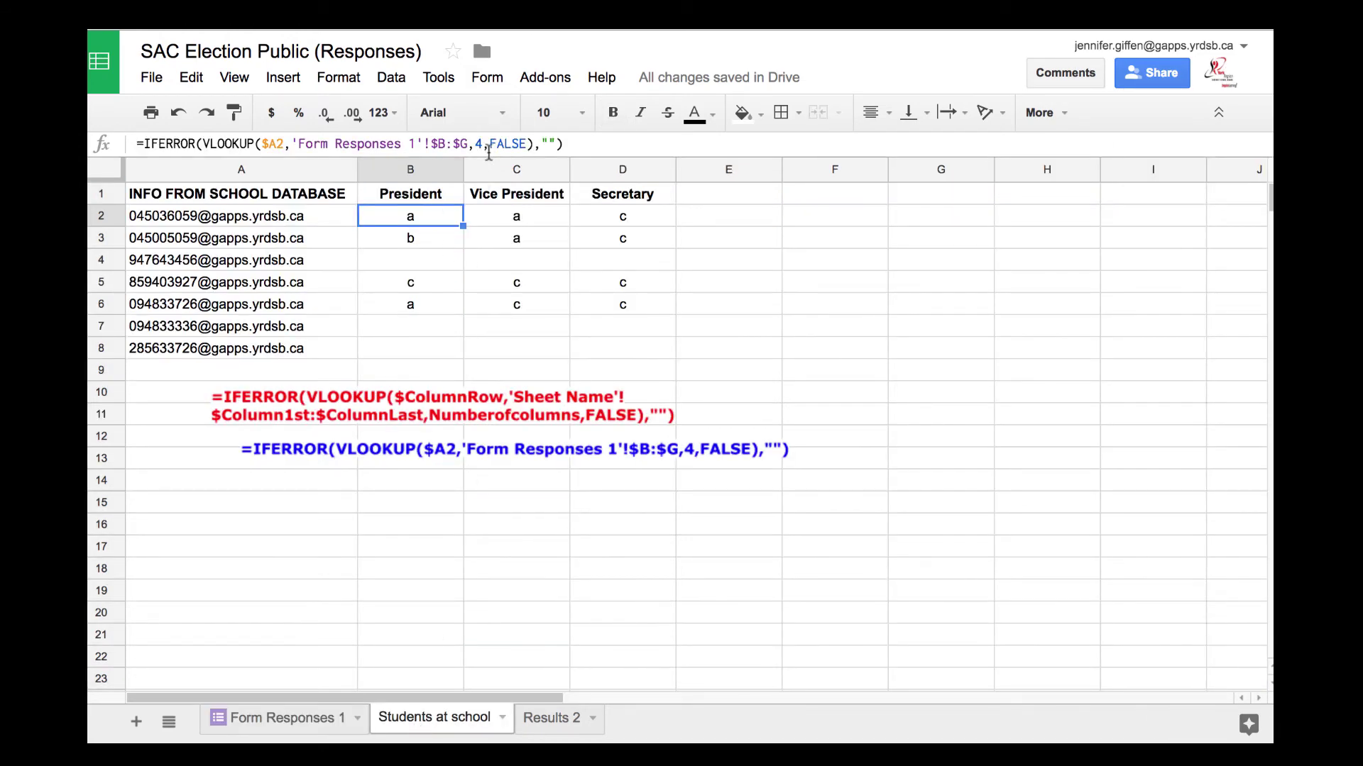
# Step: Step through the President, Vice President and Secretary VLOOKUP formulas in rows 2–4
pyautogui.click(301, 727)
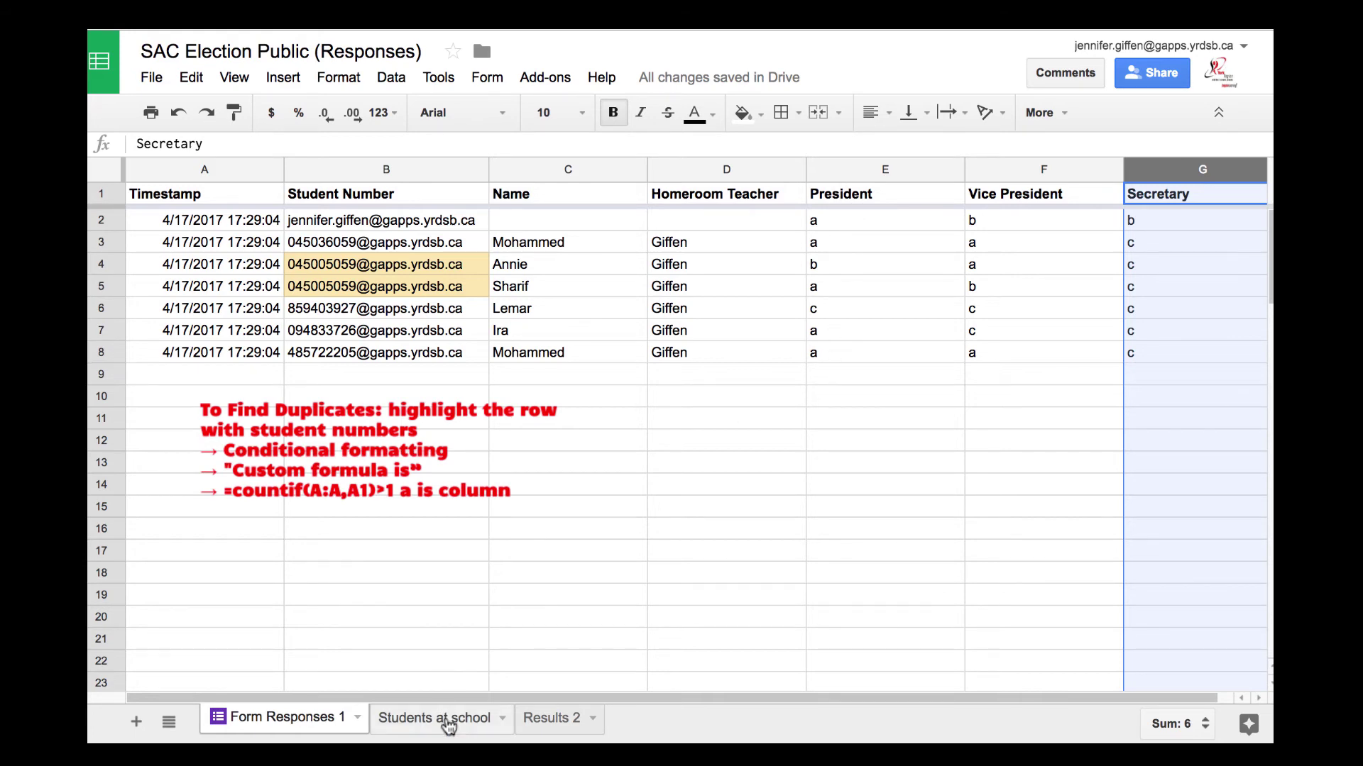
pyautogui.click(447, 718)
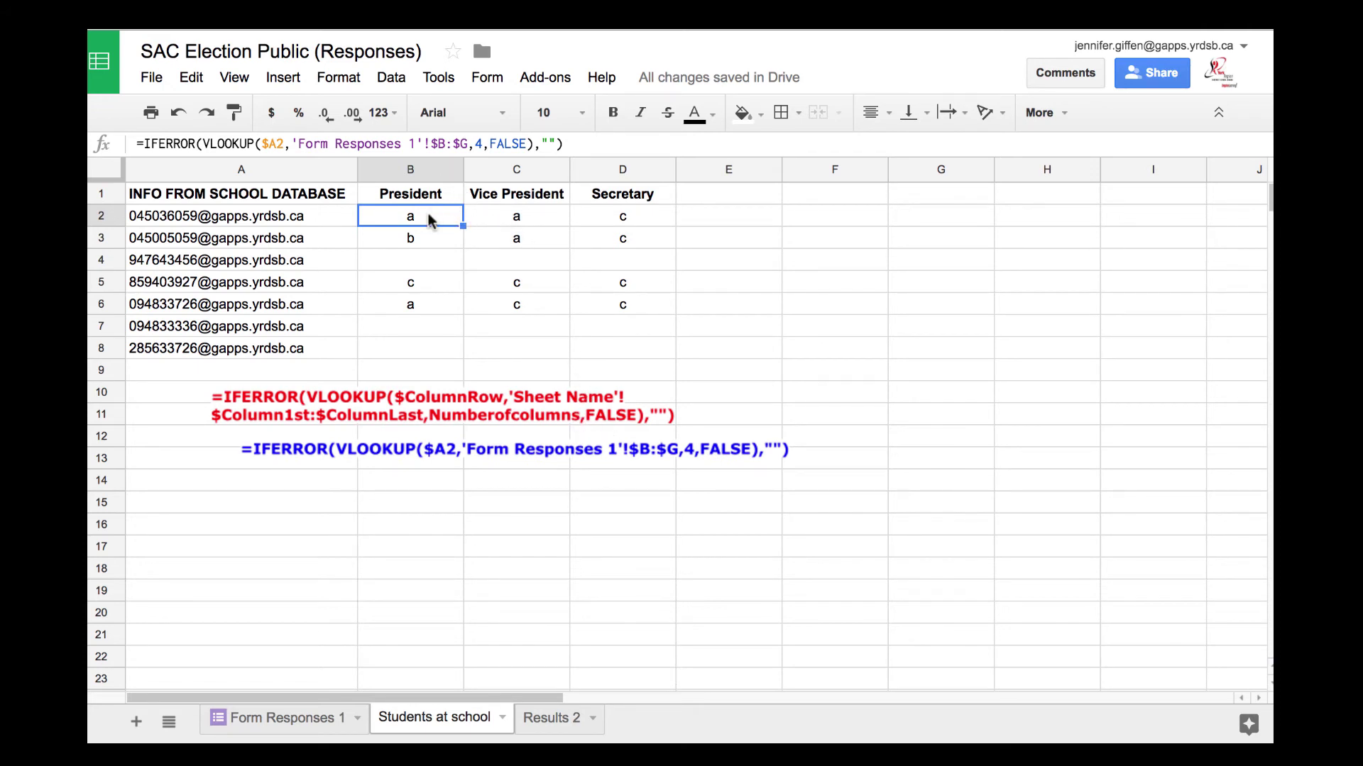
pyautogui.press('Down')
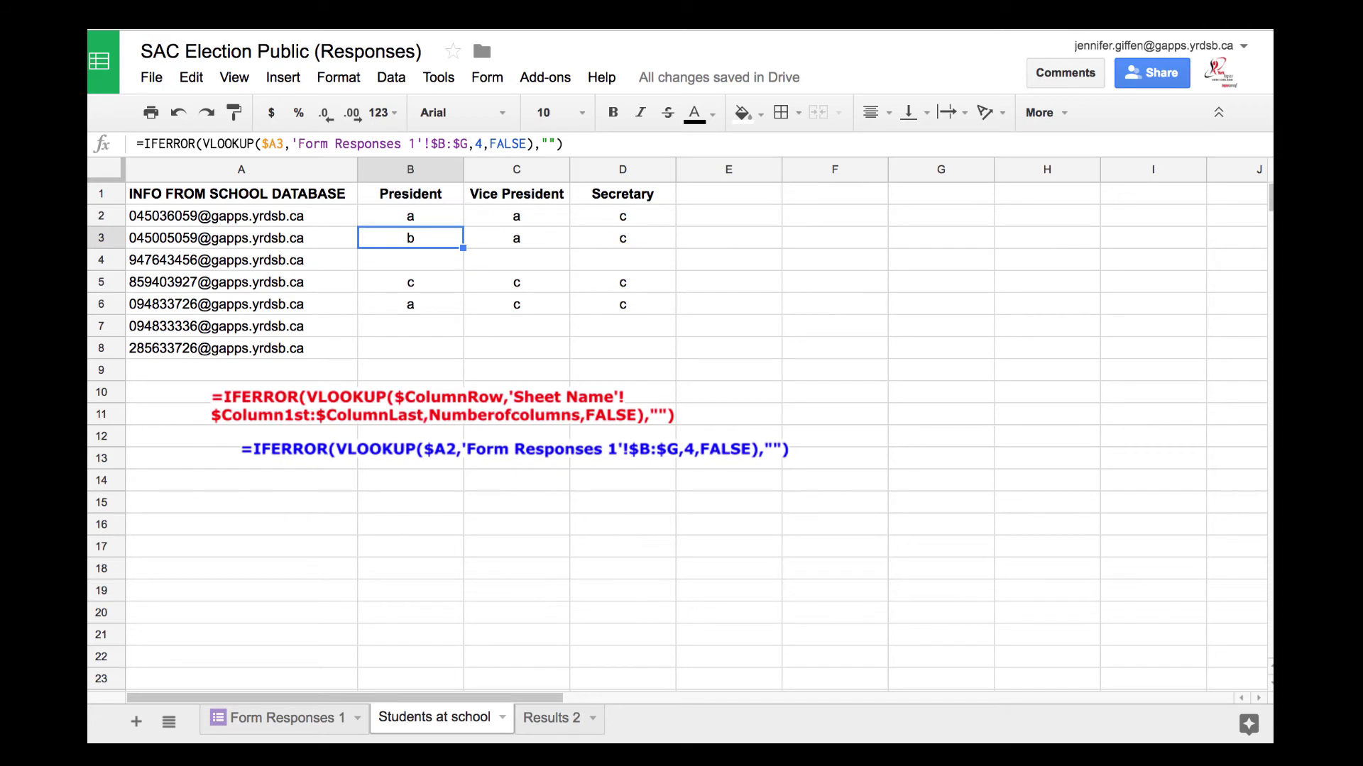
pyautogui.press('Down')
pyautogui.press('Down')
pyautogui.press('Down')
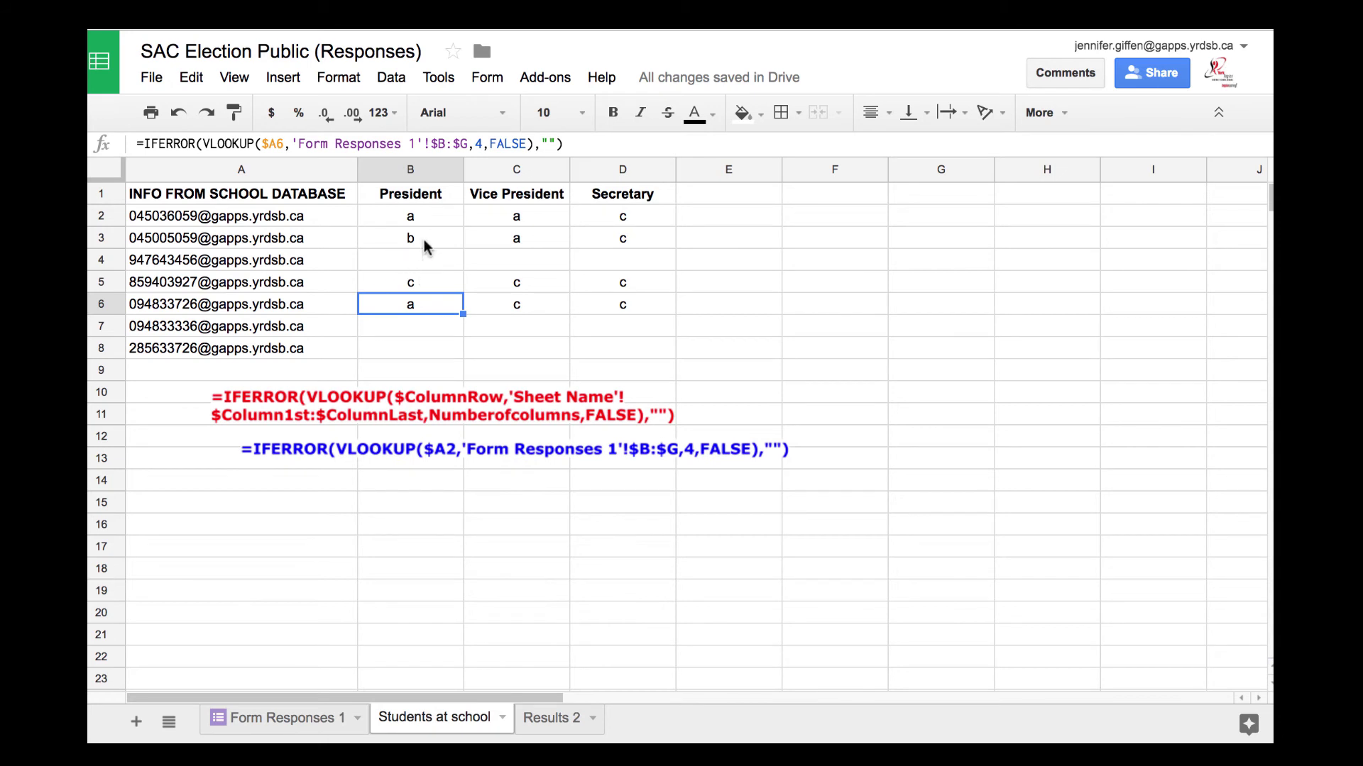
pyautogui.click(424, 216)
pyautogui.click(513, 216)
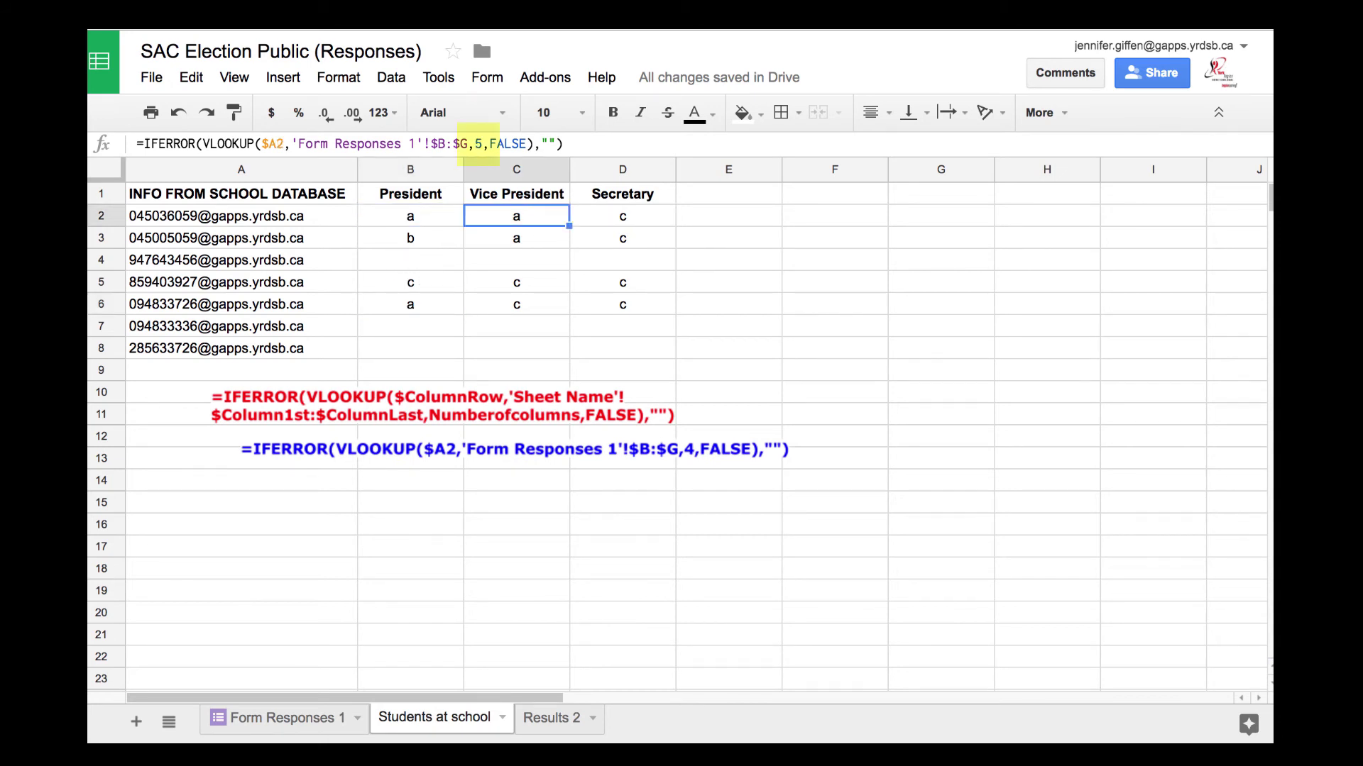
pyautogui.press('Right')
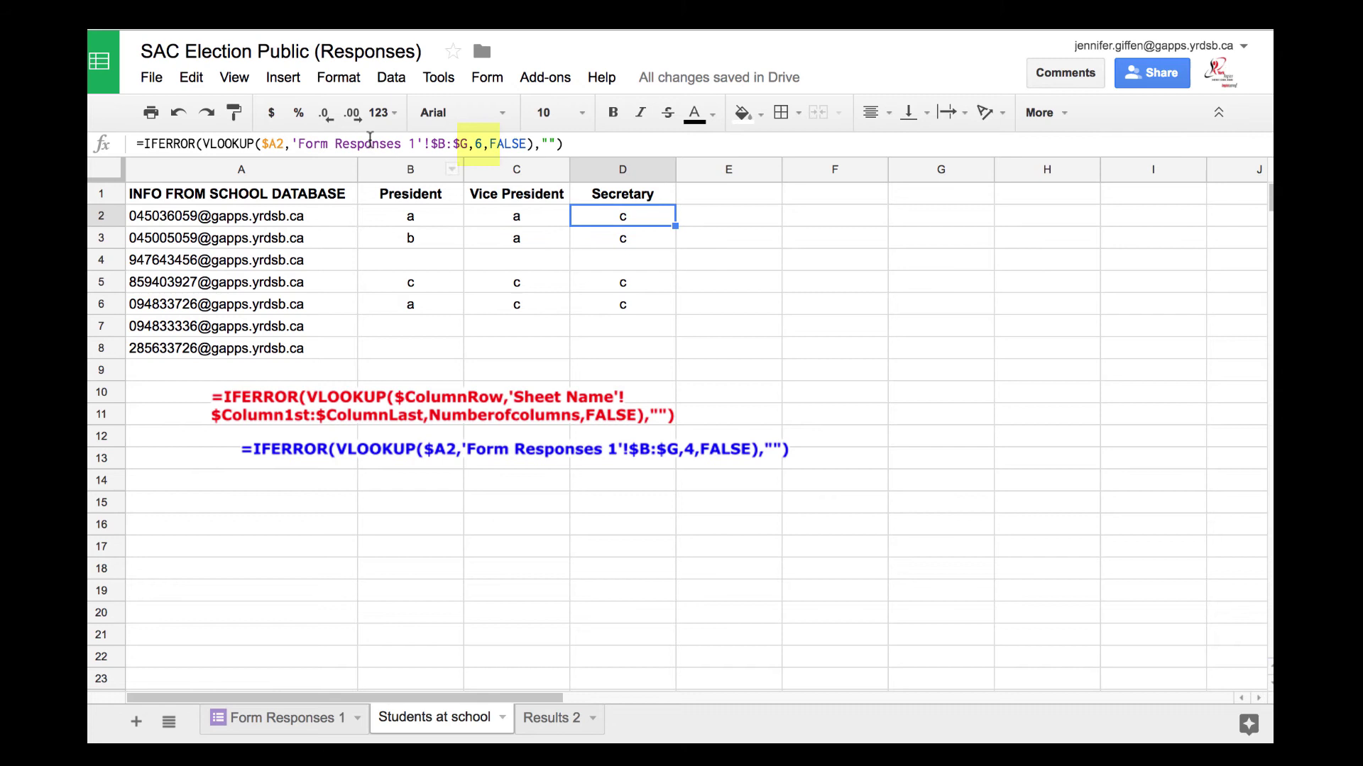
# Step: Try replacing D2's column index 6 with a C2 reference, then undo the edit
pyautogui.click(481, 143)
pyautogui.doubleClick(479, 143)
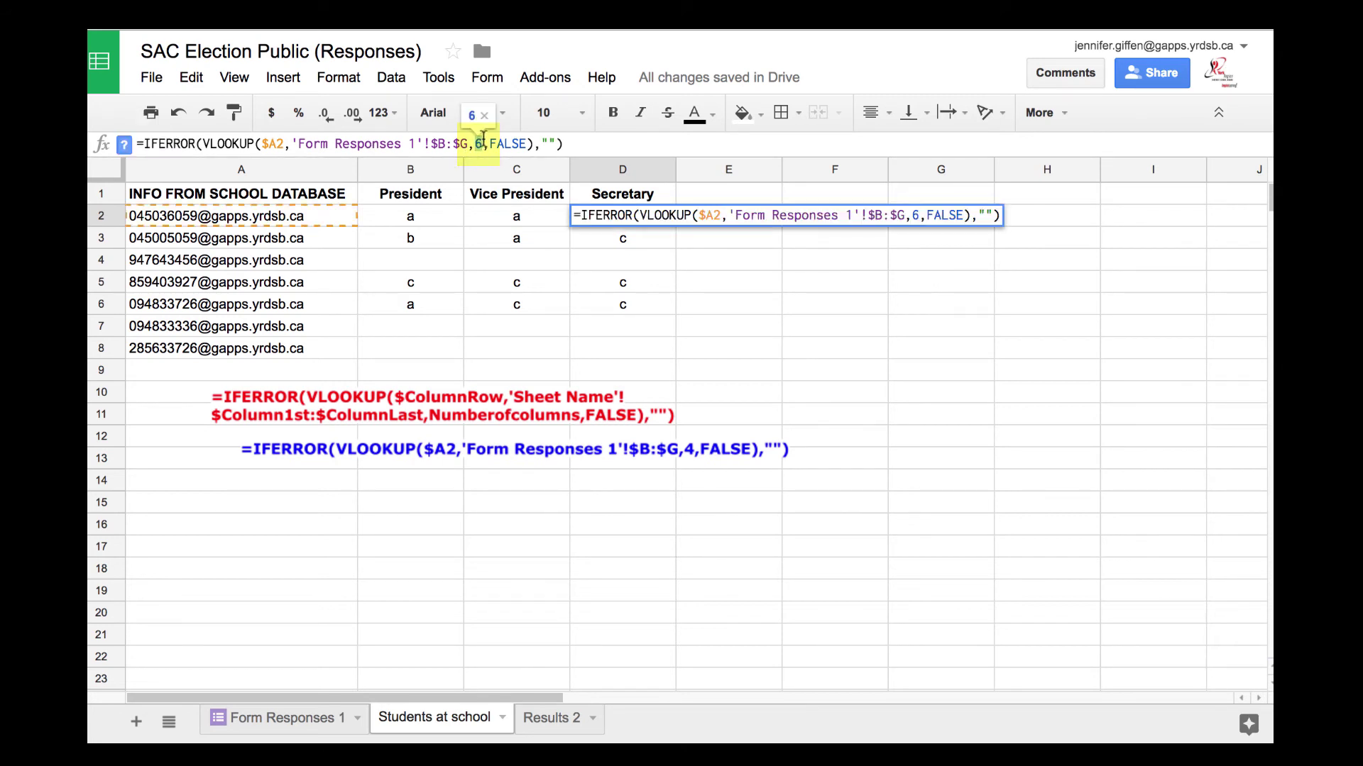
pyautogui.click(503, 216)
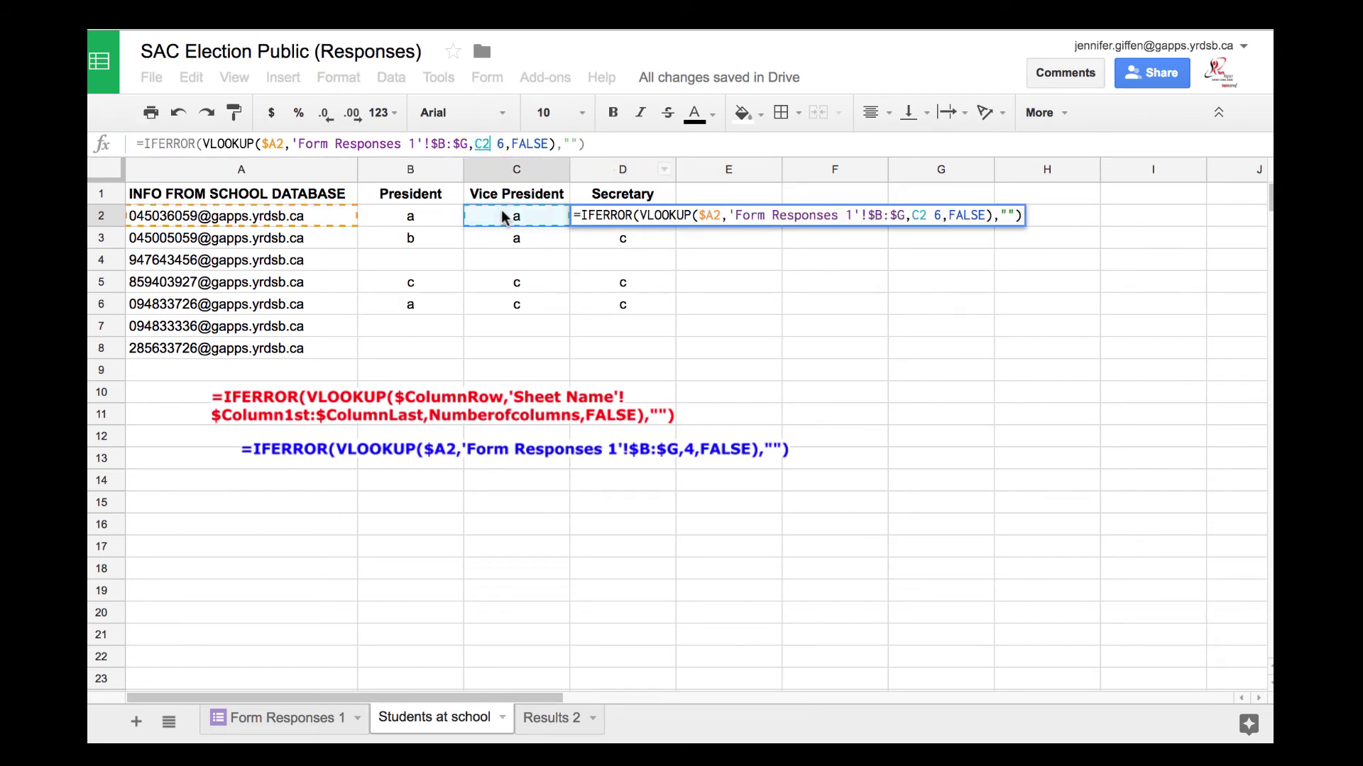
pyautogui.press('Return')
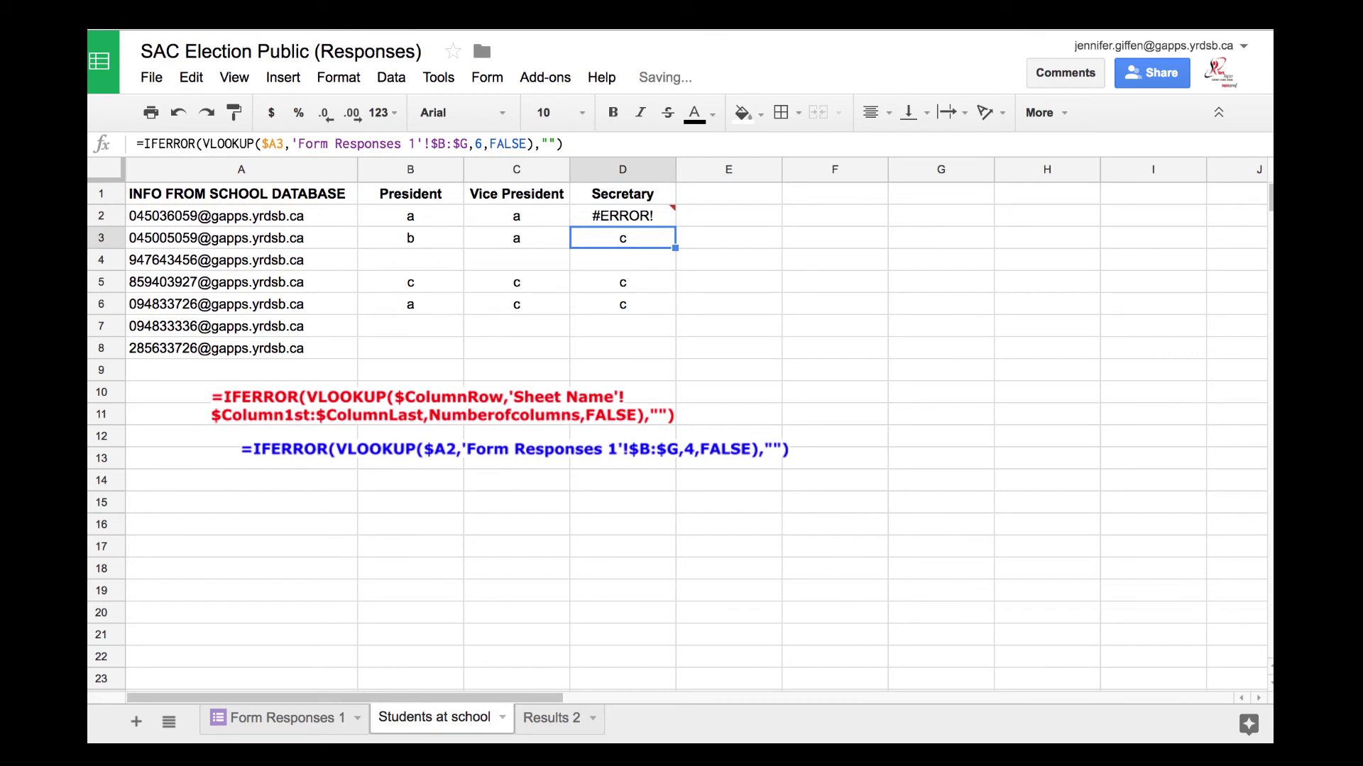
pyautogui.hotkey('ctrl', 'z')
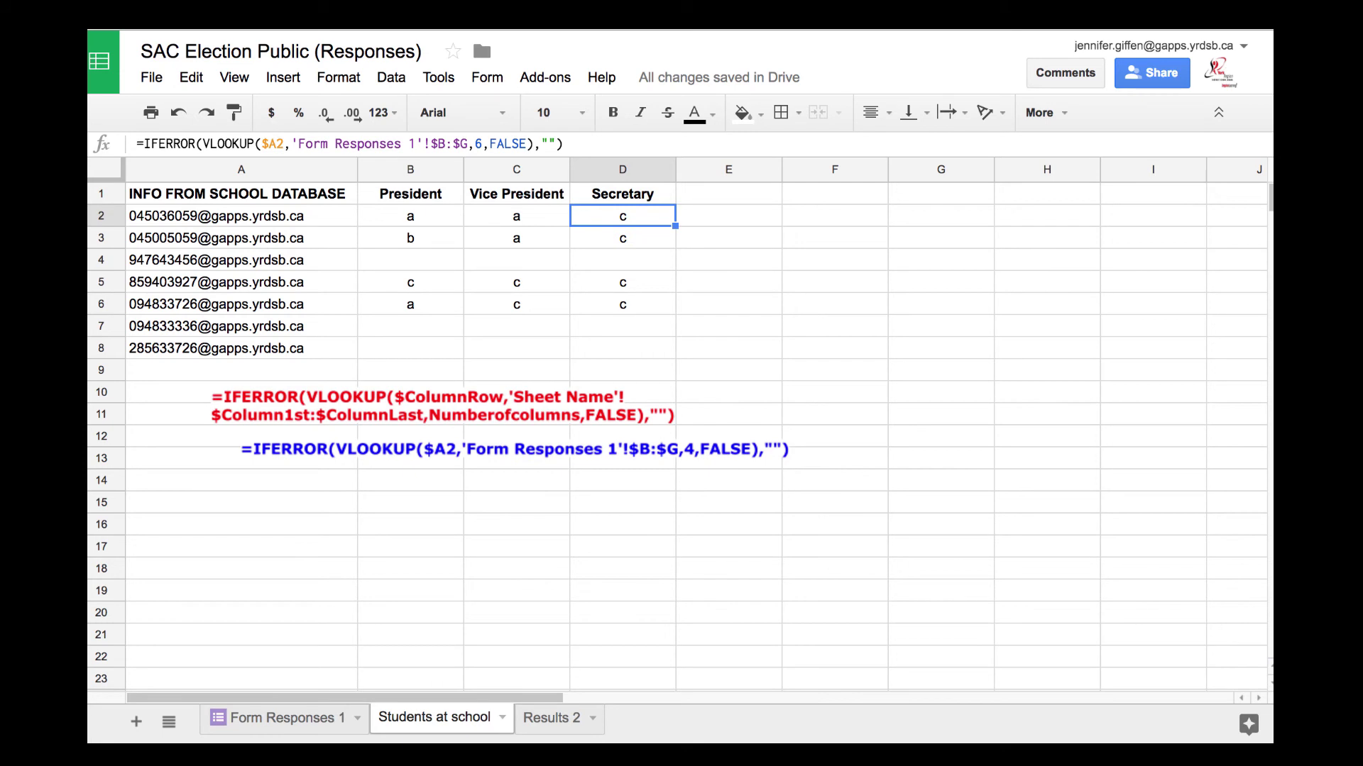
# Step: Inspect the Results 2 COUNTIF tallies for President candidates A, B and C in B2–B4
pyautogui.click(537, 722)
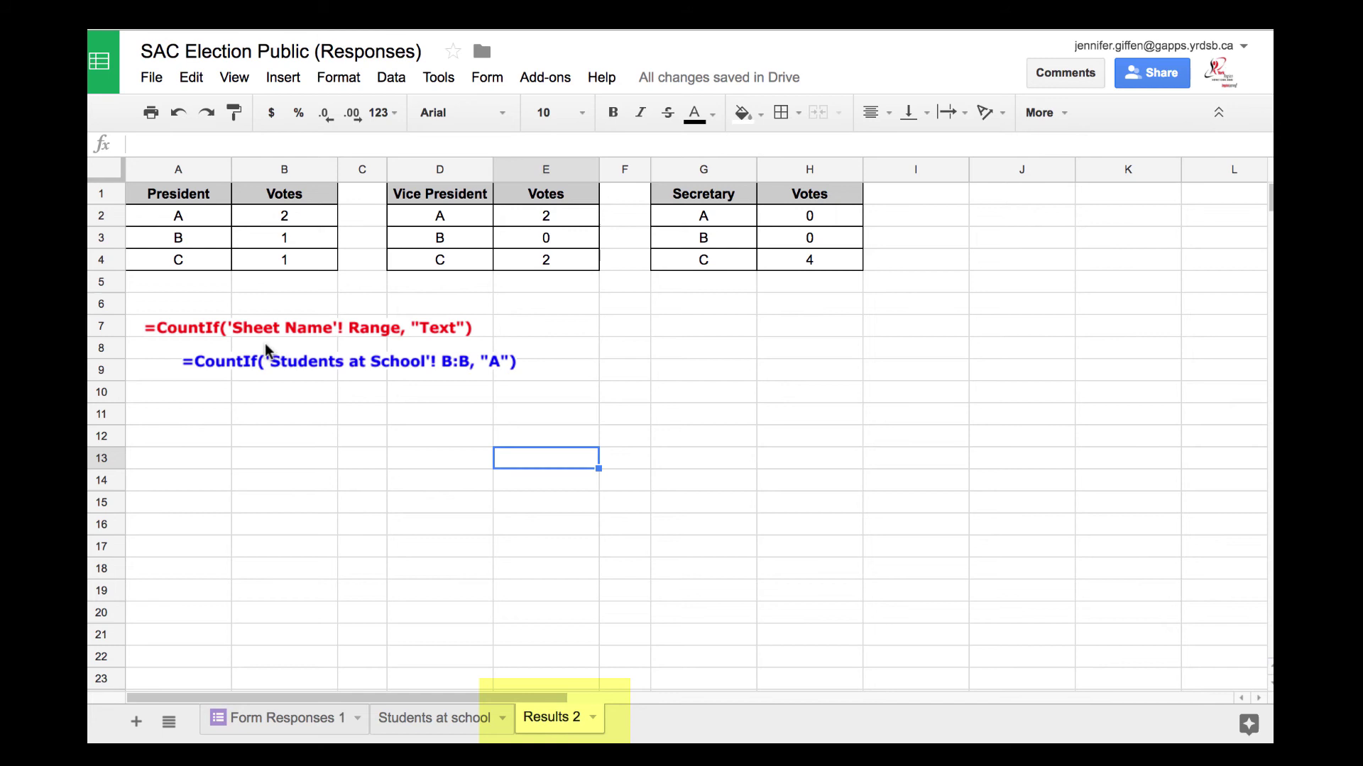
pyautogui.click(272, 221)
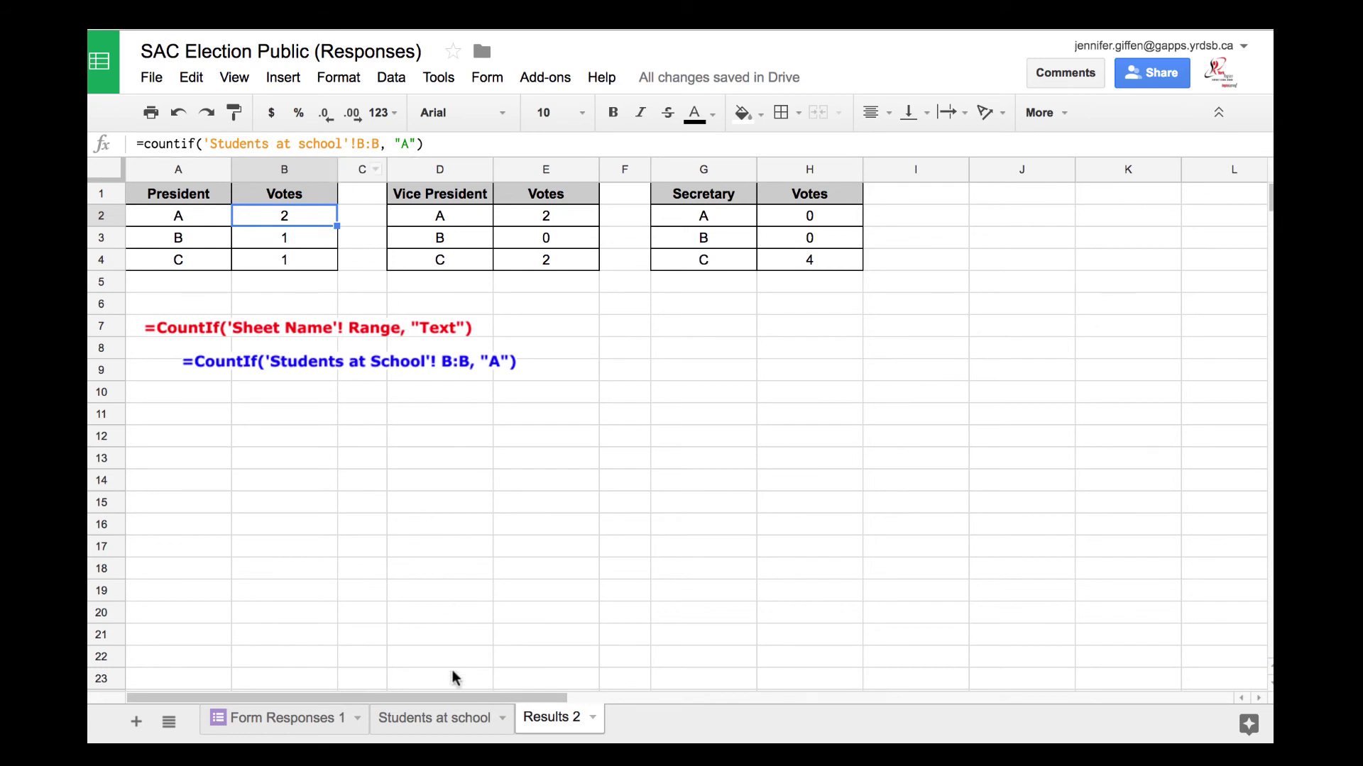
pyautogui.click(454, 718)
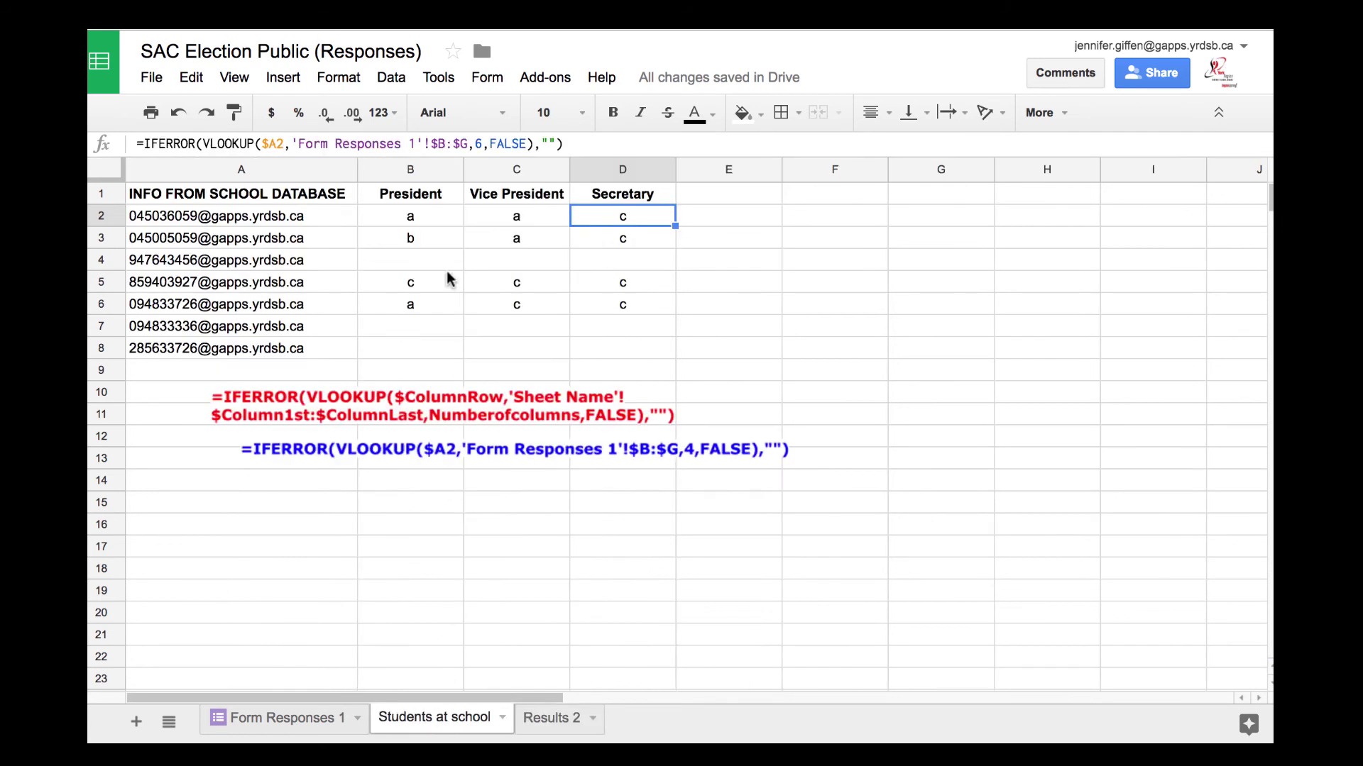
pyautogui.click(412, 169)
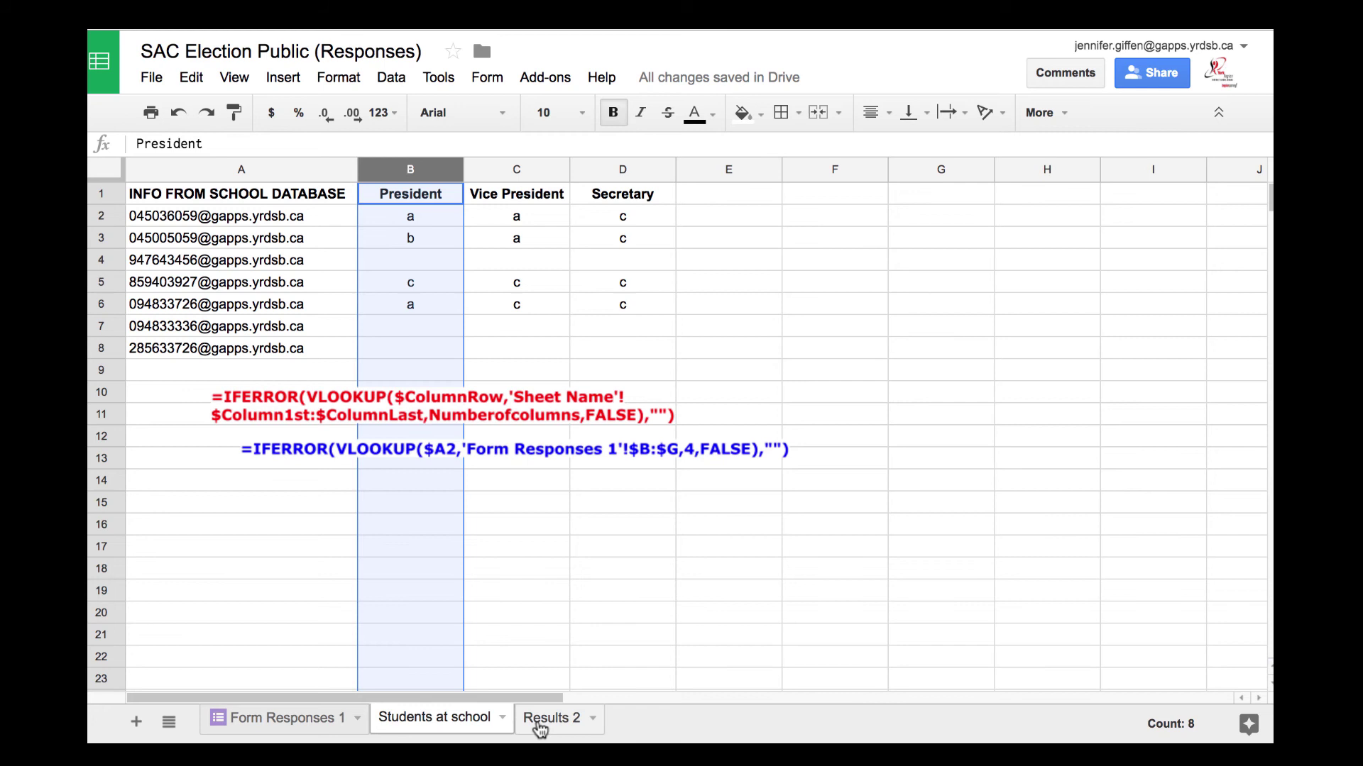
pyautogui.click(533, 724)
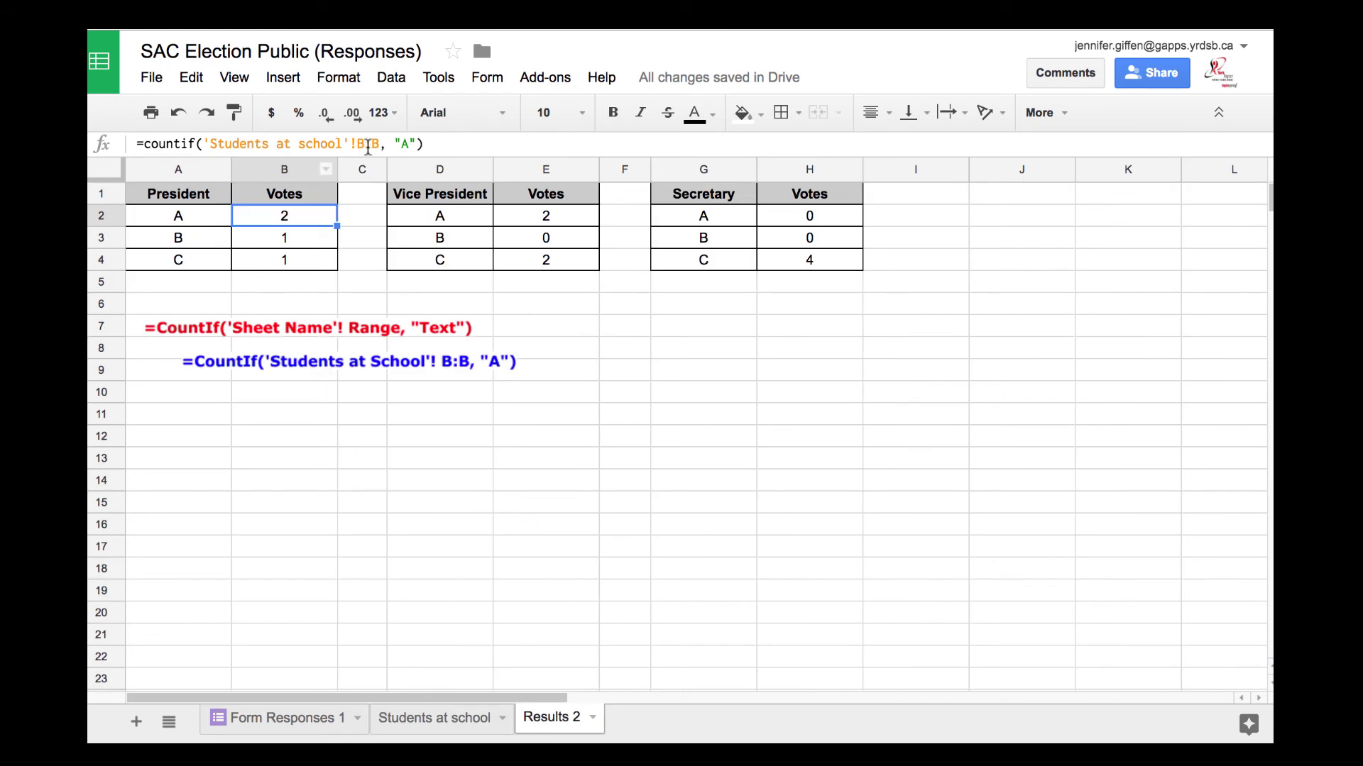
pyautogui.click(405, 145)
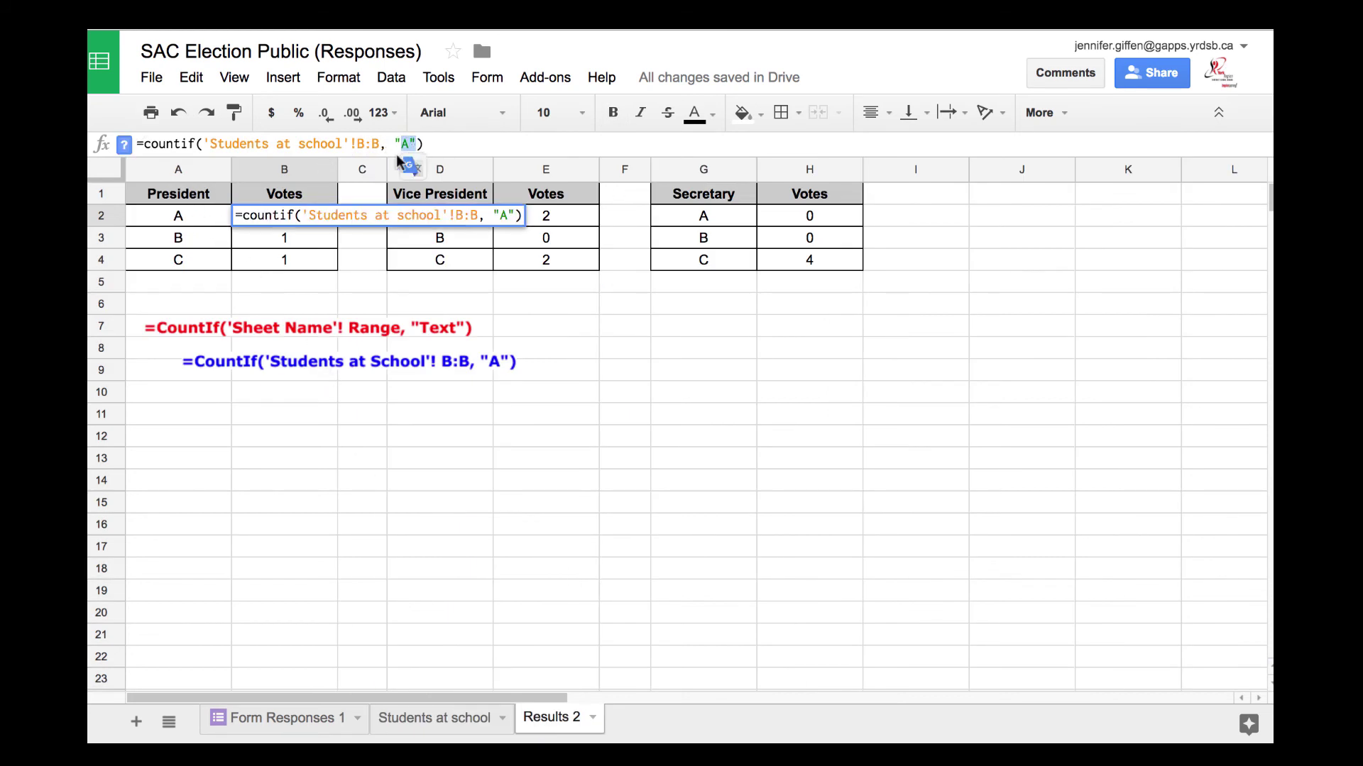
pyautogui.click(314, 239)
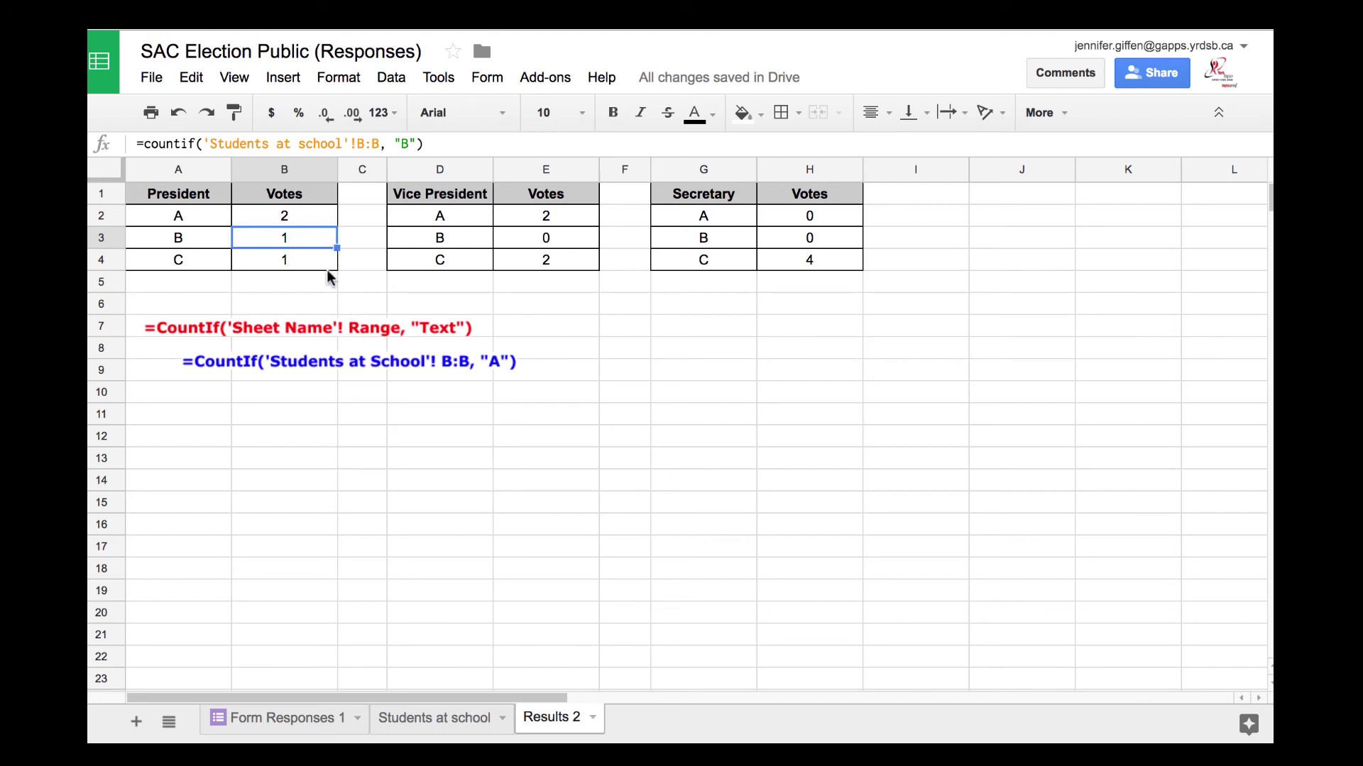
pyautogui.click(328, 261)
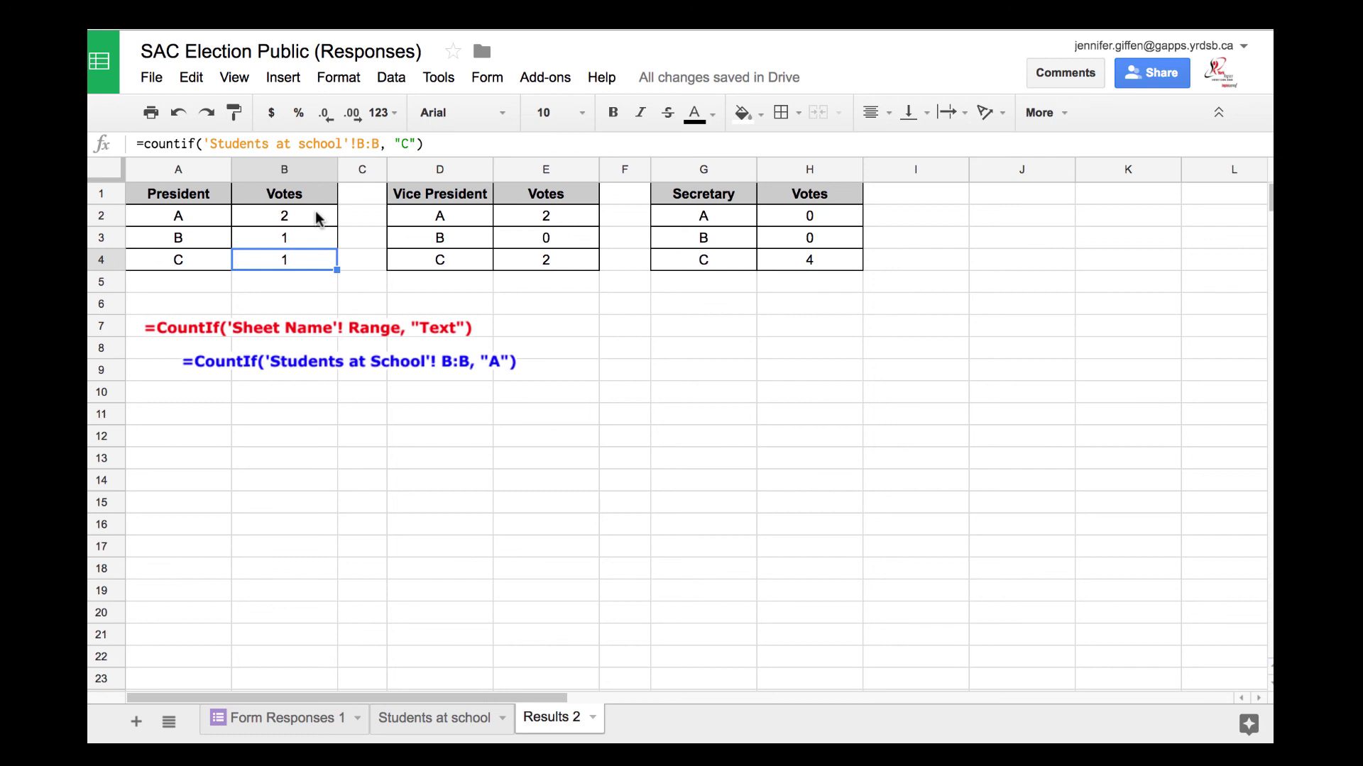
# Step: Return to Students at school and select the red generic VLOOKUP formula note
pyautogui.click(428, 721)
pyautogui.click(284, 416)
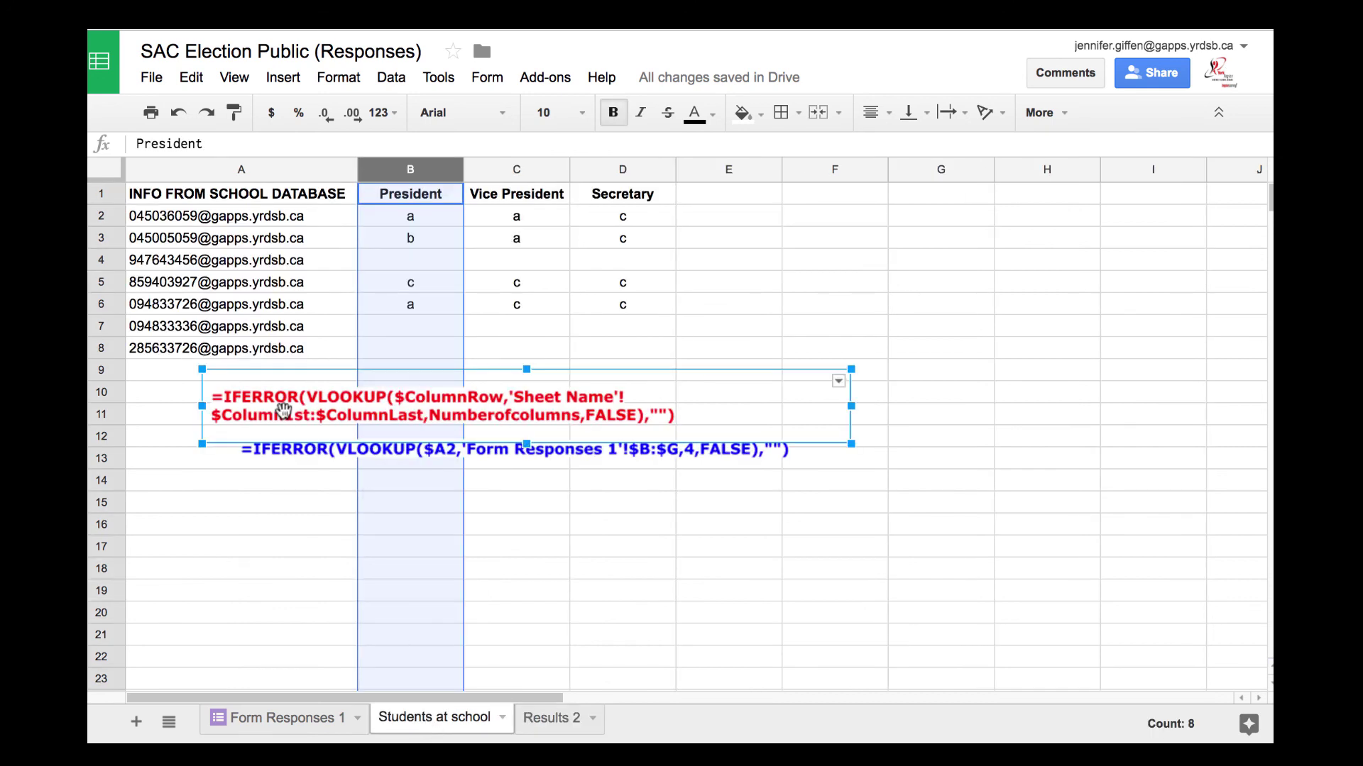